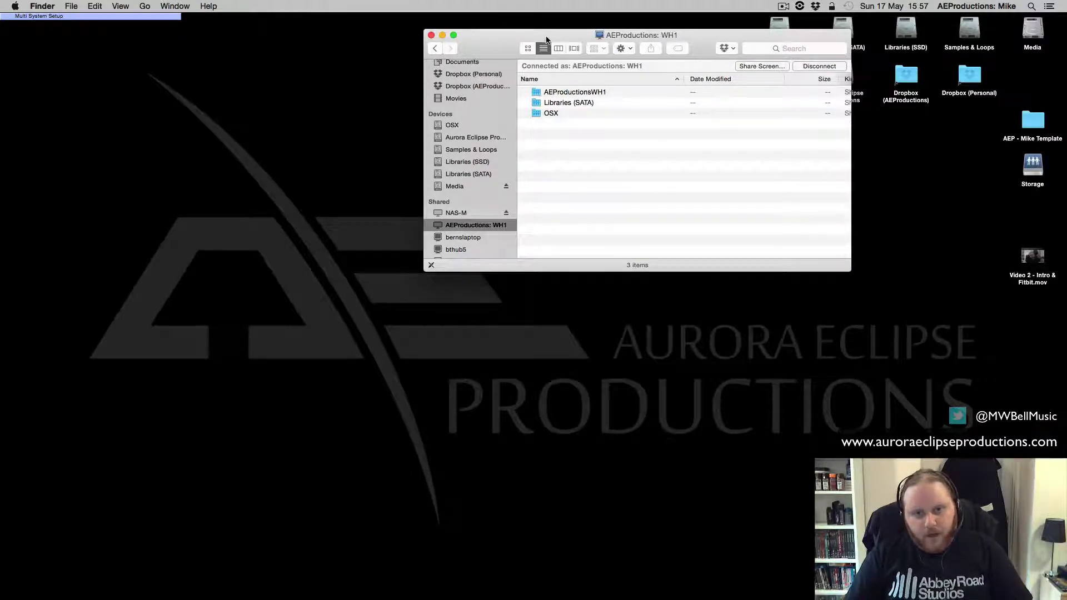
- Drag the 'AEProductions: WH1' Finder window lower so it no longer covers the desktop drive icons
drag(548, 39, 338, 130)
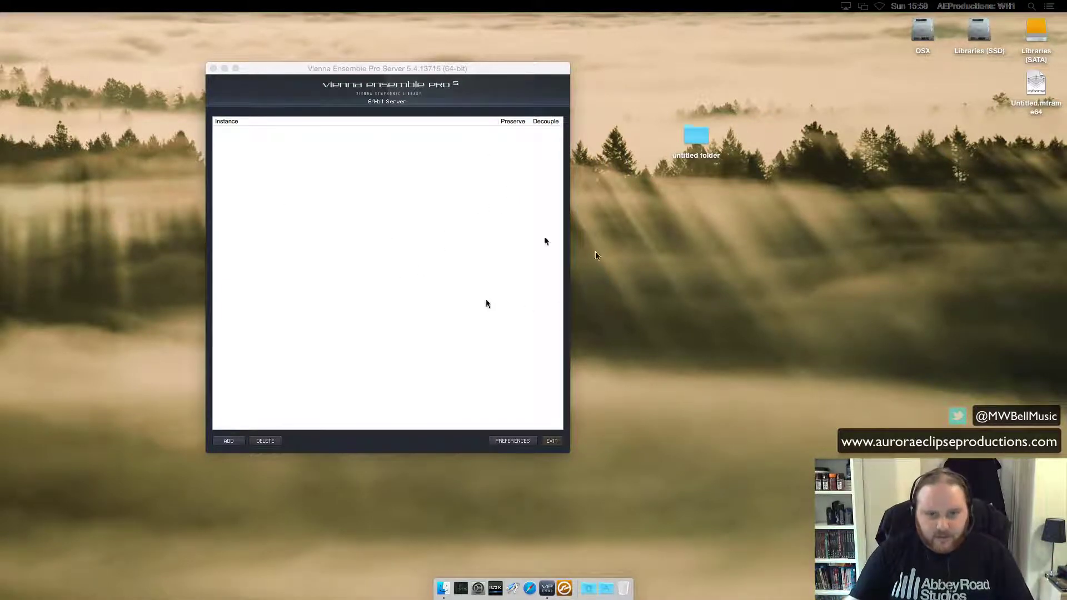
key(ctrl+Left)
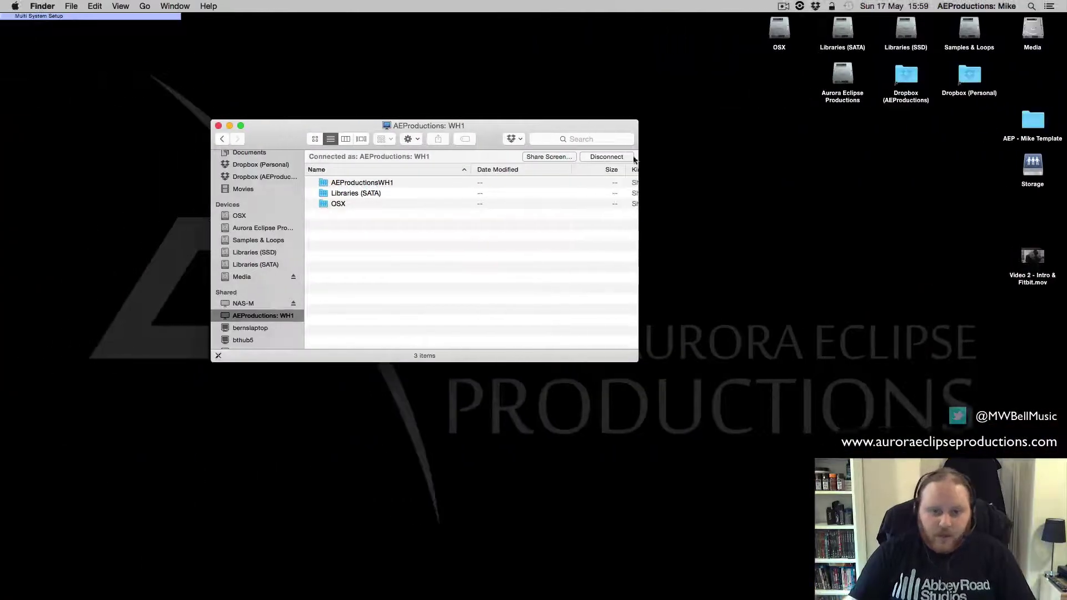
- Close the WH1 window, then open and close the Aurora Eclipse Productions drive
click(219, 125)
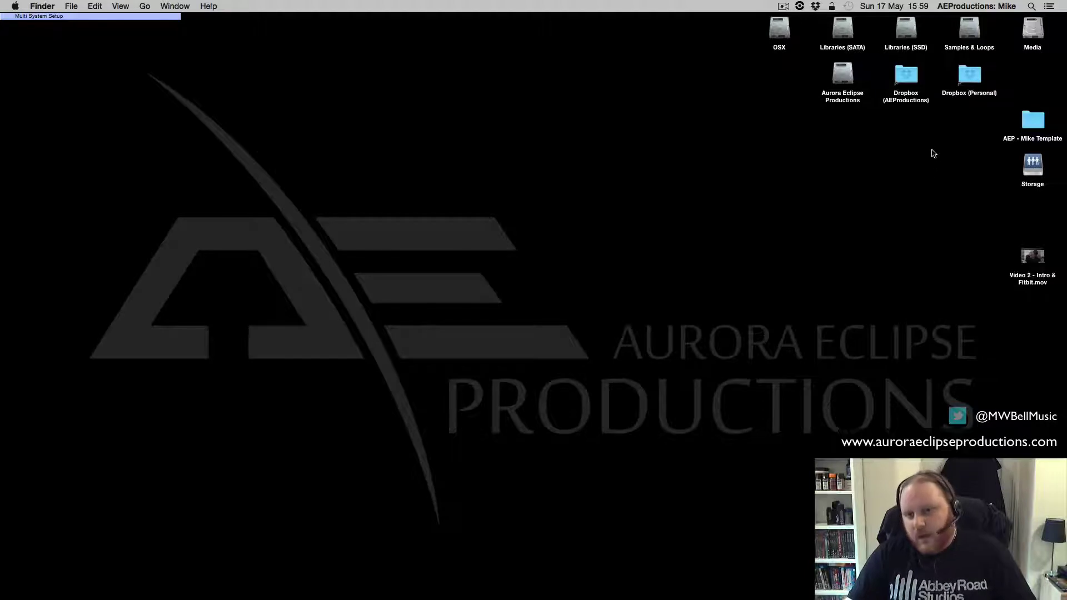
double_click(856, 99)
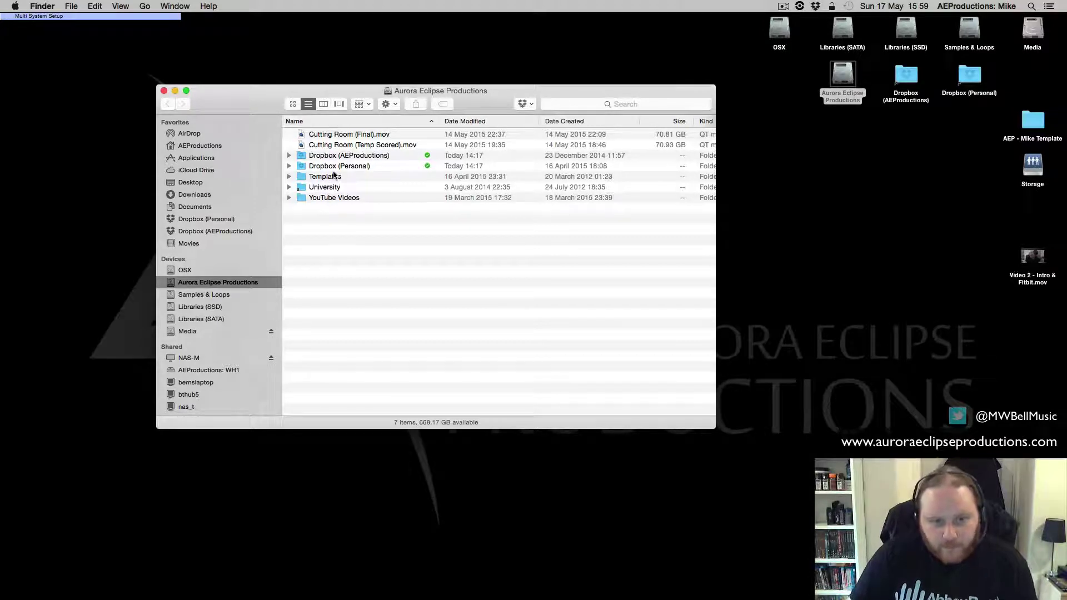
key(super+w)
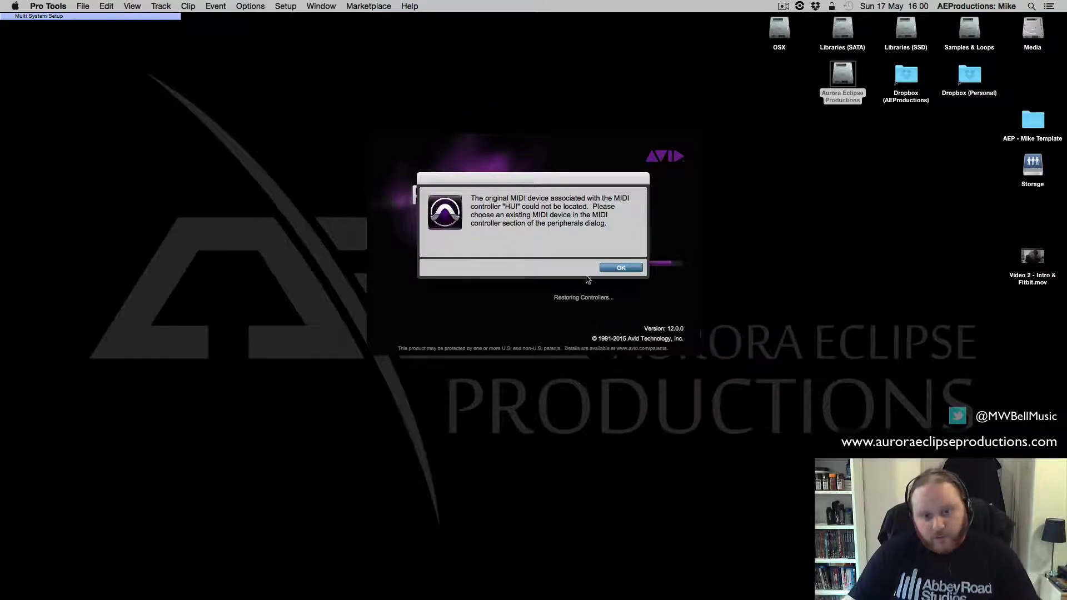
- Dismiss the HUI MIDI controller warning and submit the admin password in the osascript prompt
click(619, 269)
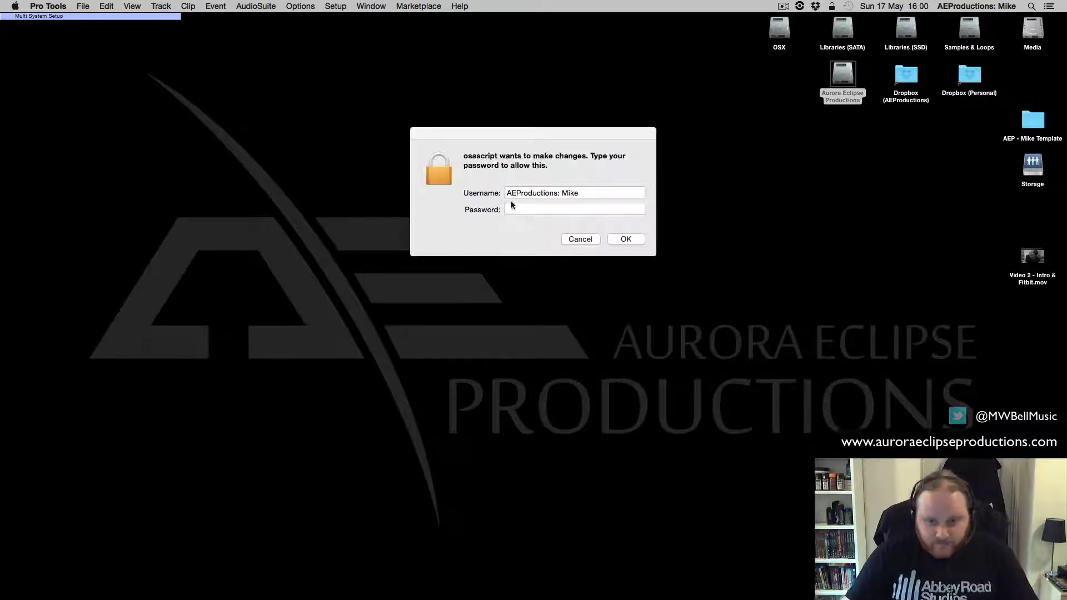
click(512, 209)
text(•••••••••••••••)
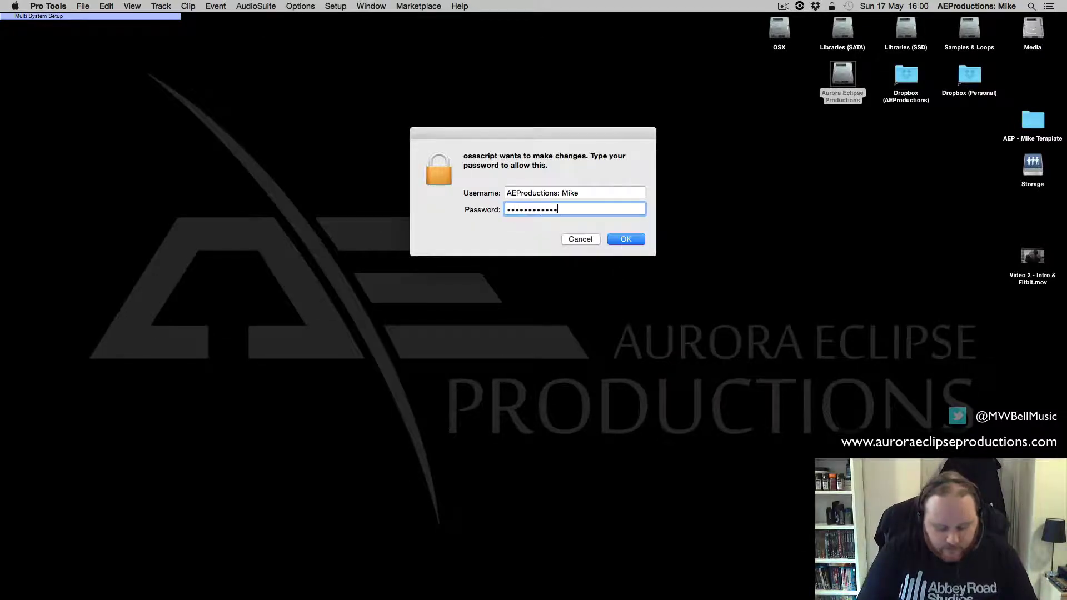
key(Return)
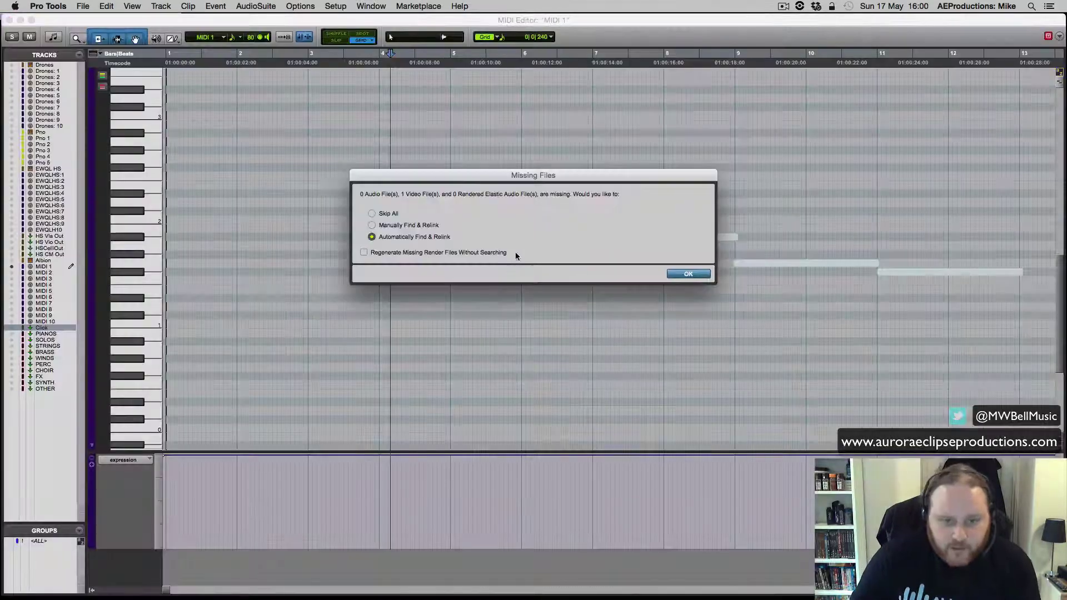
- Dismiss Missing Files, show the Edit window, and check the Drones VE Pro plug-in's WH1 connection
click(685, 273)
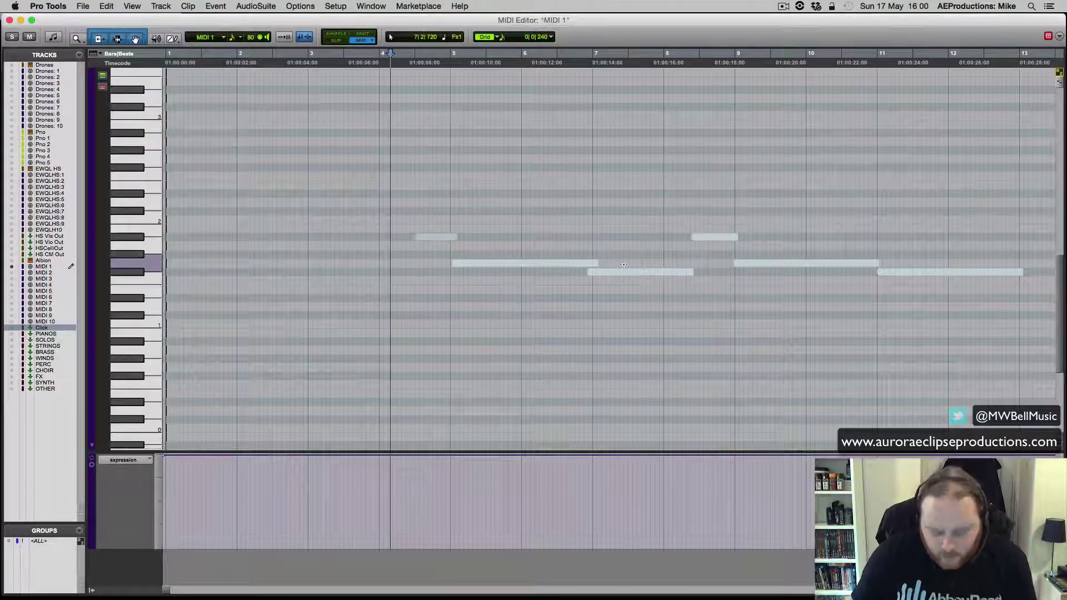
key(super+equal)
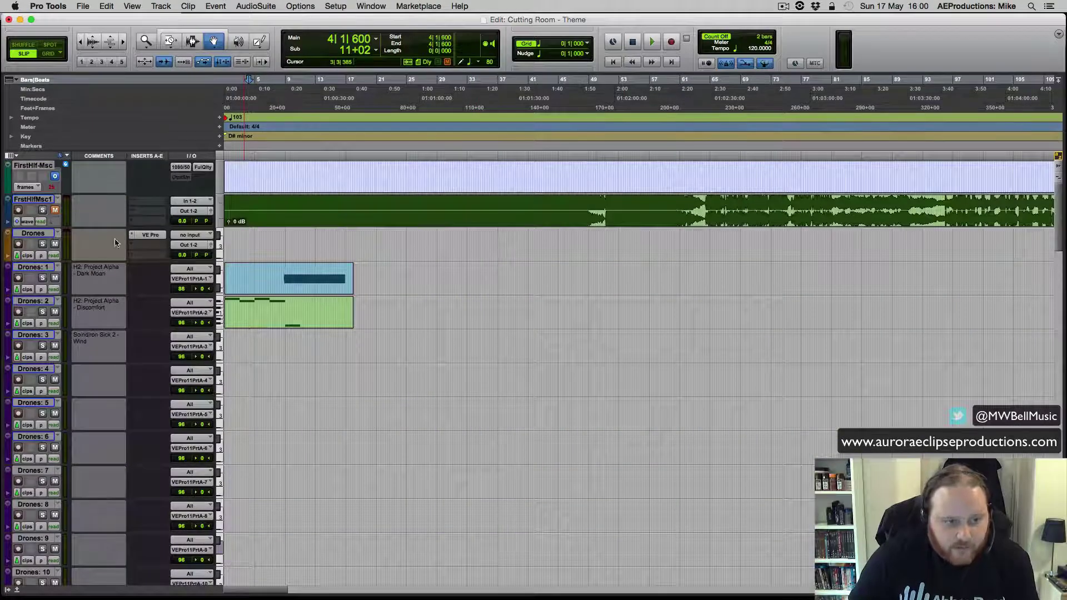
click(147, 234)
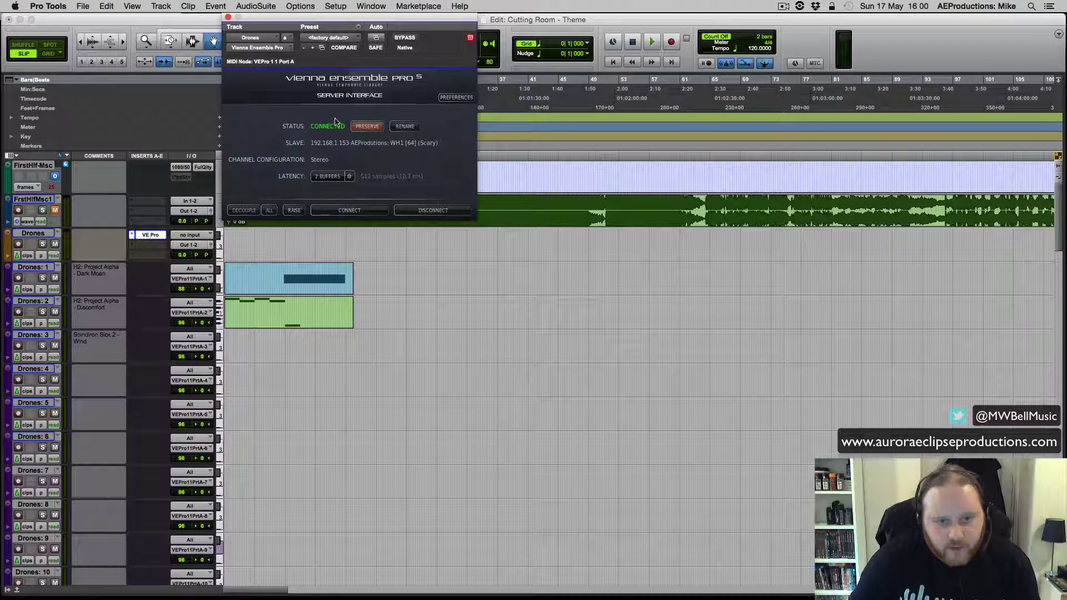
key(ctrl+Right)
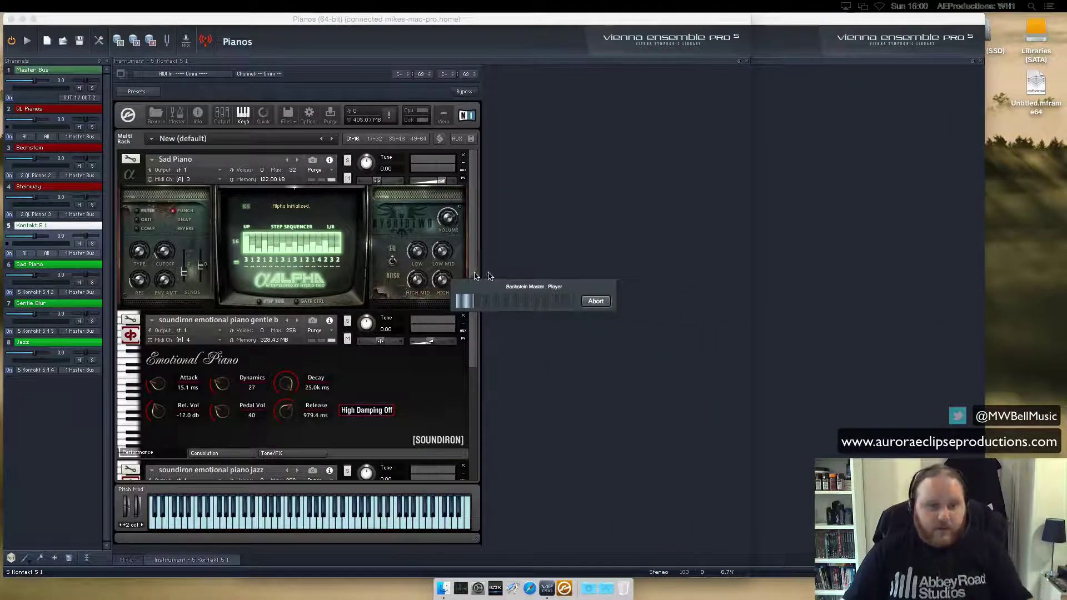
key(ctrl+Left)
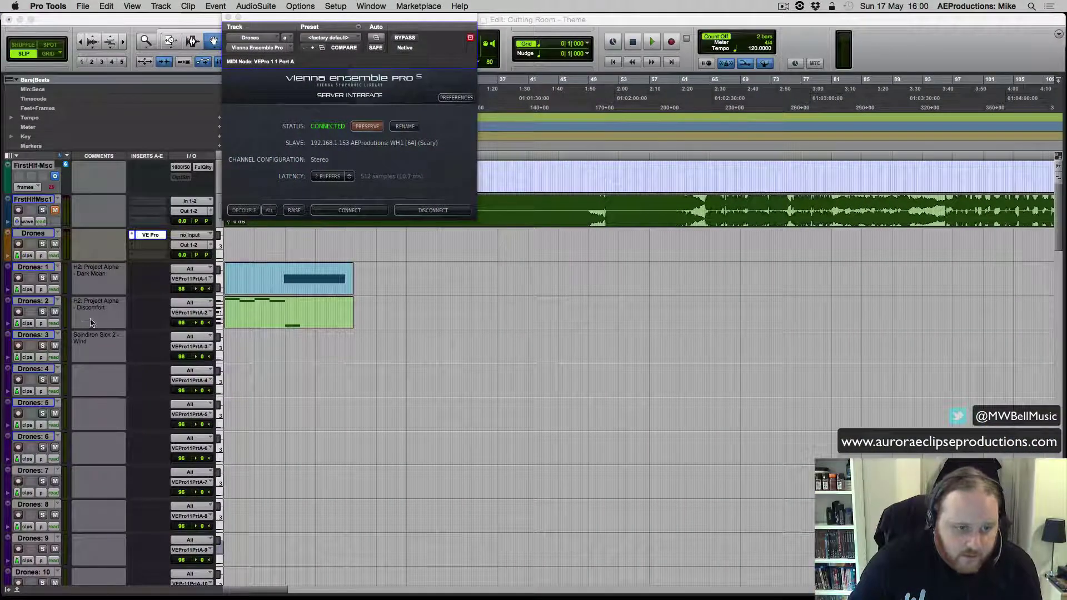
- Record-arm the Drones 1 track
click(16, 277)
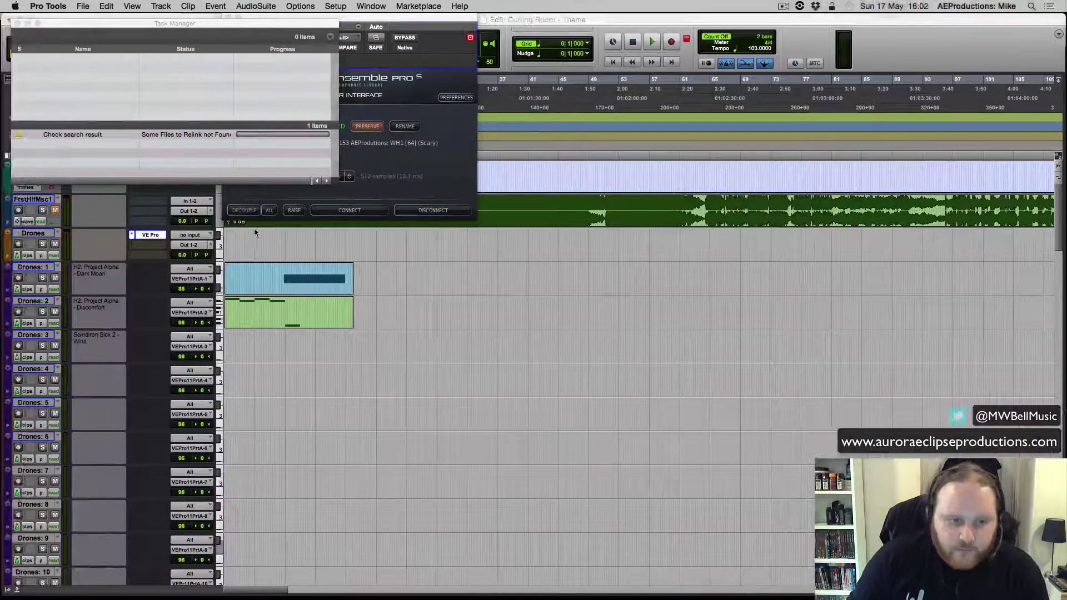
- Close Task Manager and toggle the Drones track's VE Pro plug-in window closed
scroll(127, 333, down, 1)
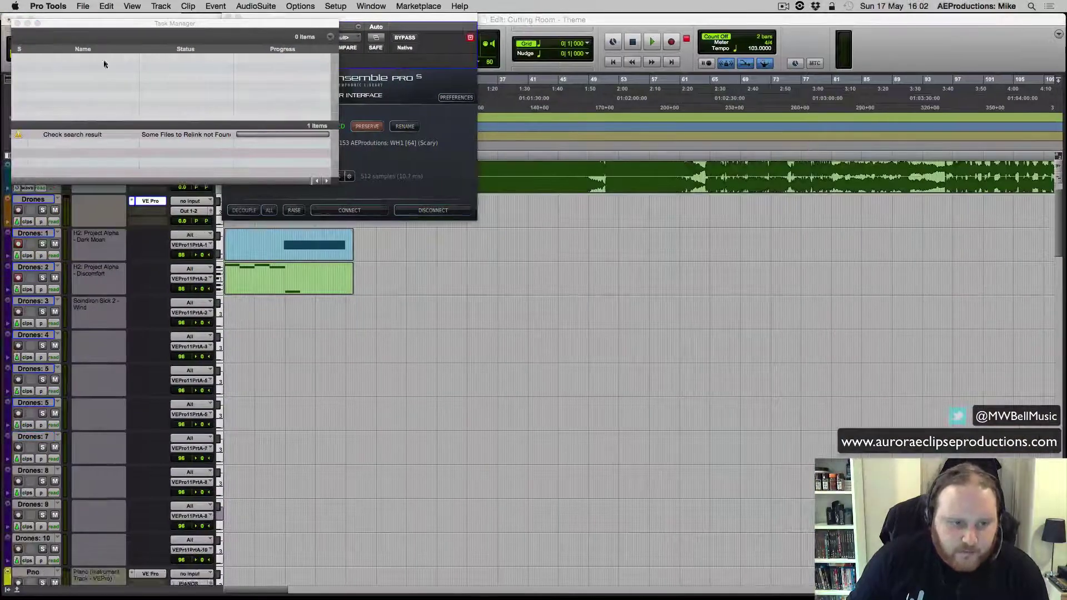
click(19, 23)
scroll(134, 215, up, 1)
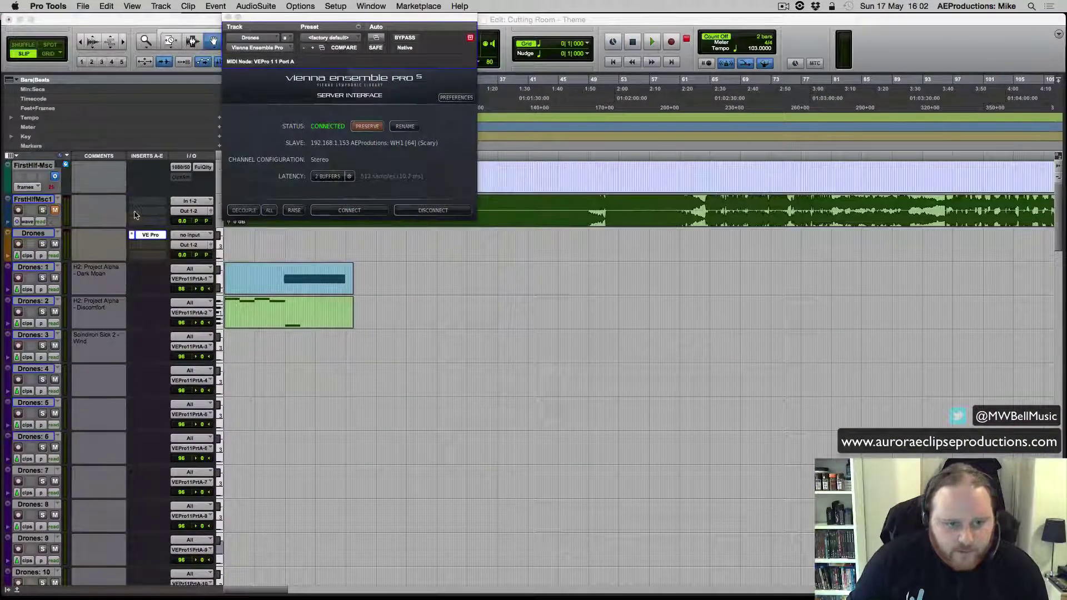
click(228, 17)
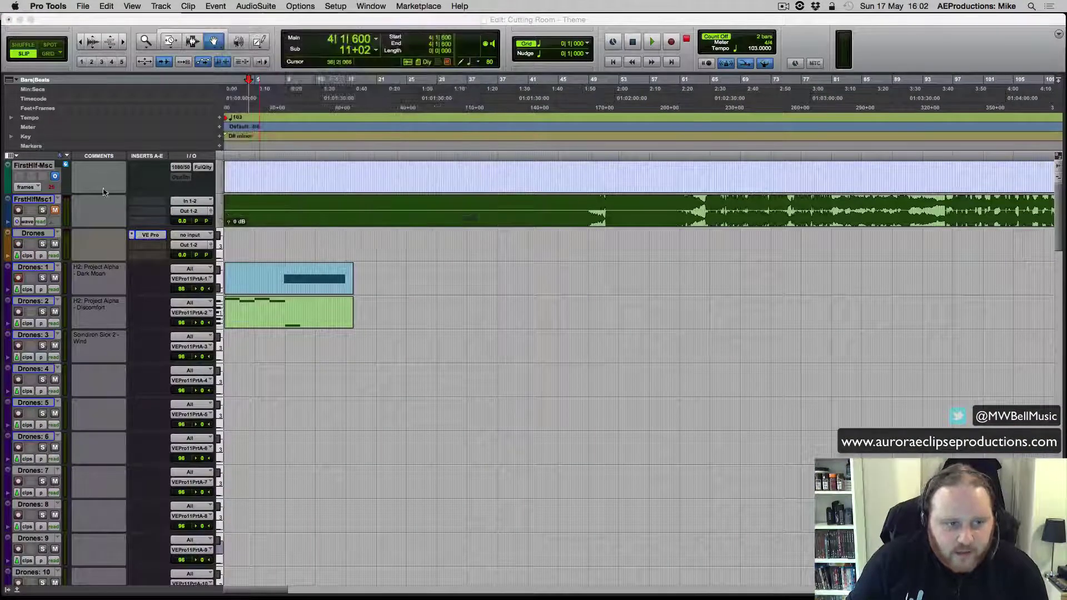
click(150, 235)
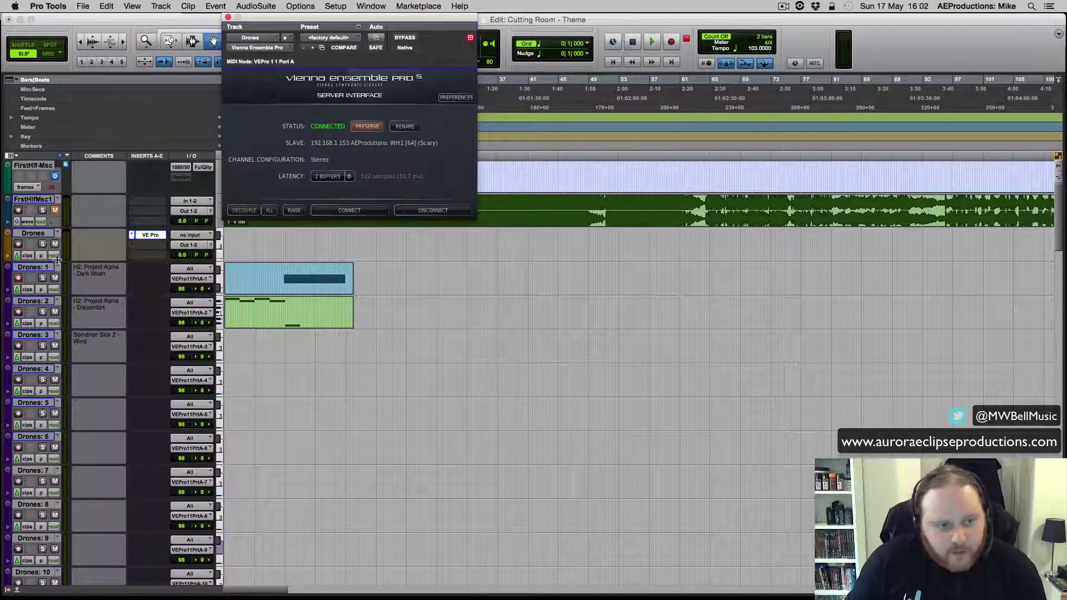
scroll(64, 281, down, 5)
scroll(77, 289, up, 5)
click(228, 19)
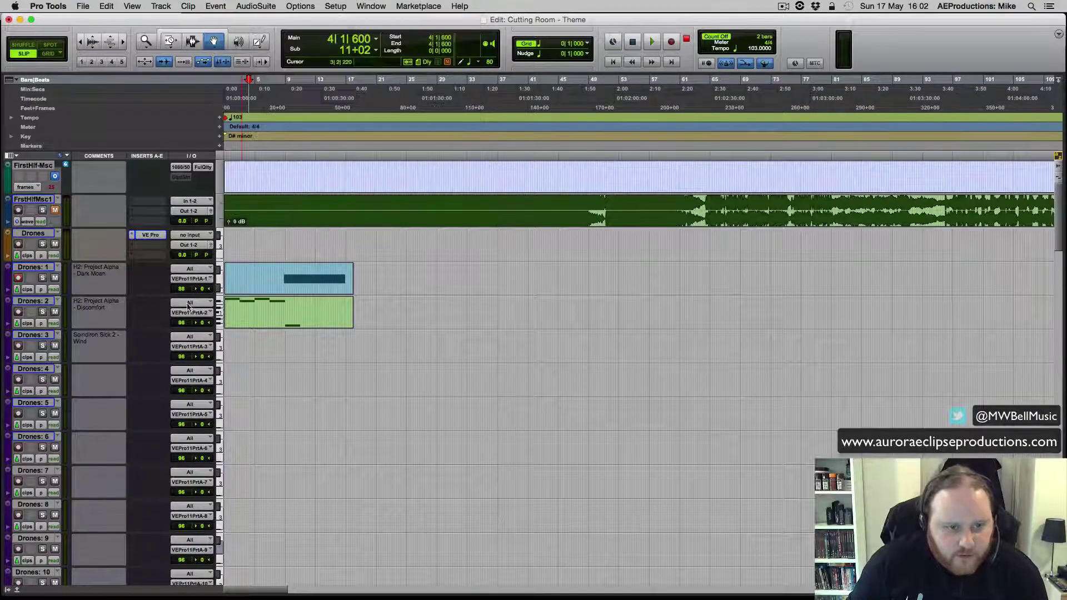
- Keep Drones 1 on its VE Pro input and set Drones 2 to VEPro 1 1 Port A channel 2
click(190, 278)
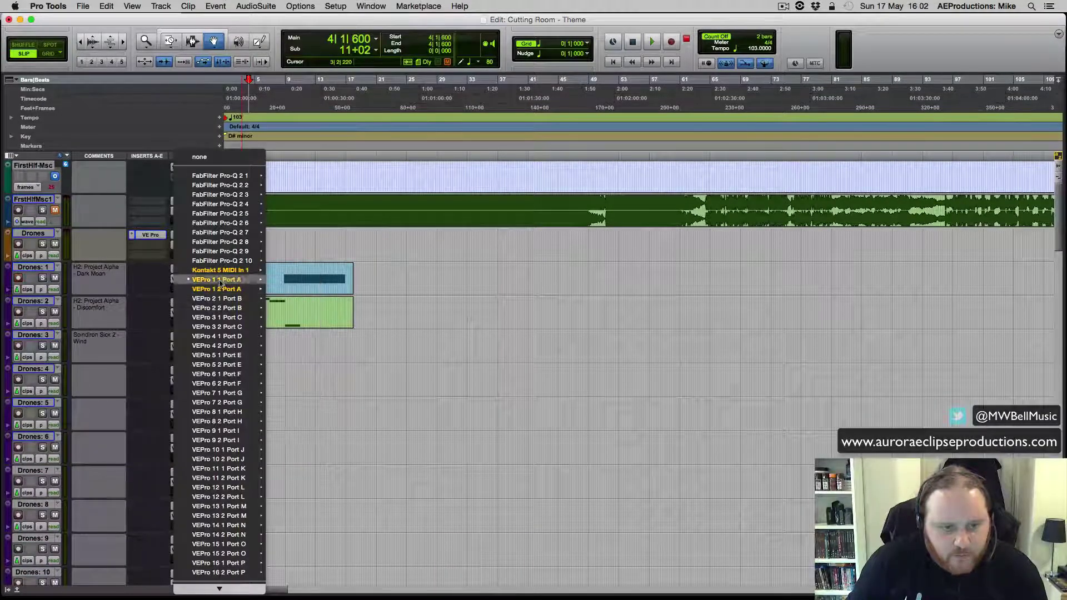
click(427, 400)
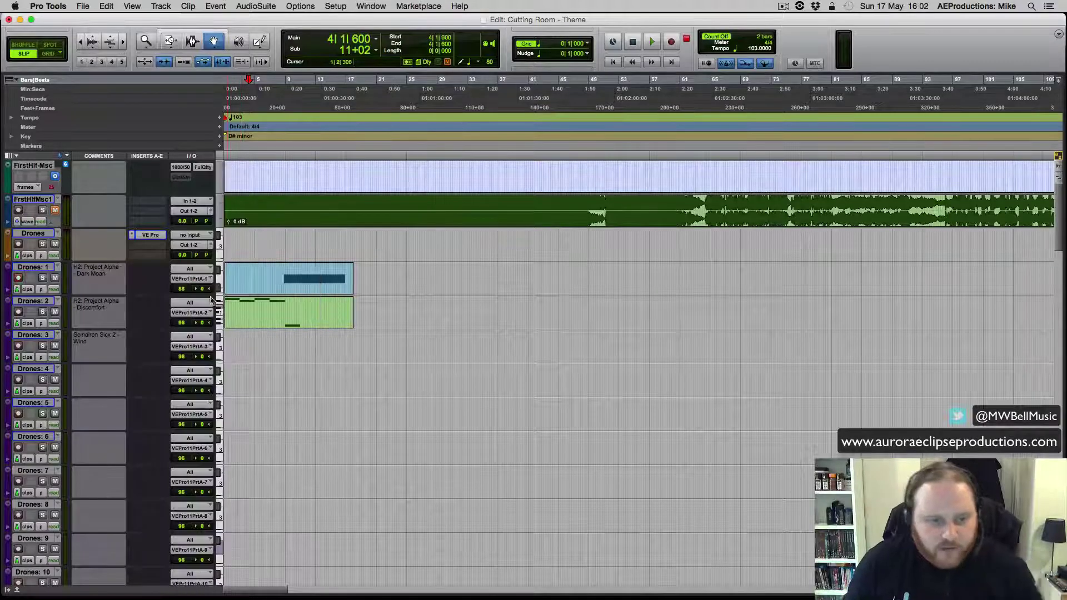
click(190, 313)
click(289, 326)
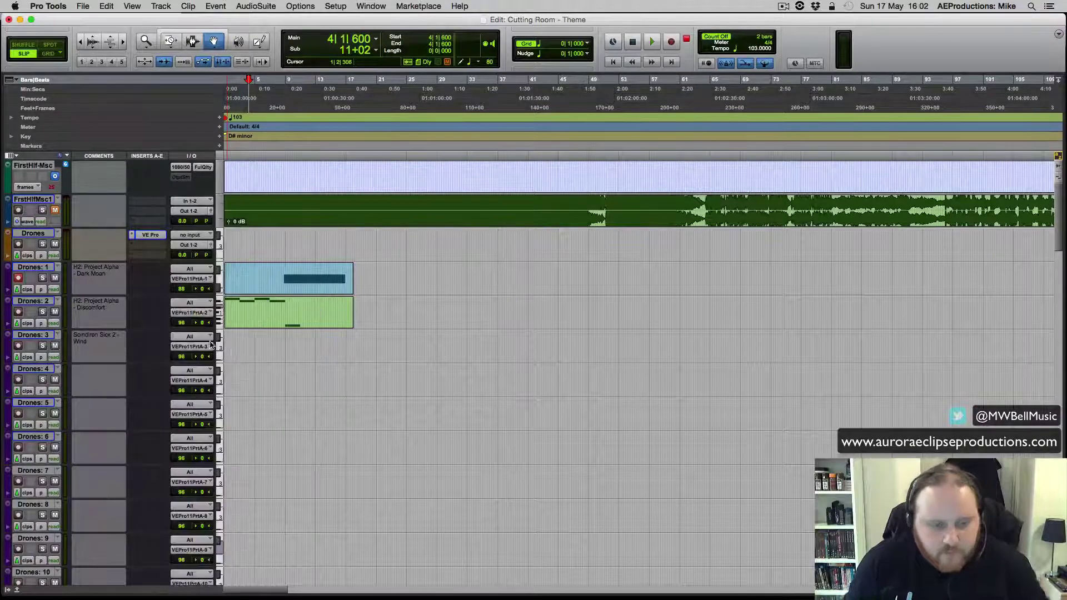
scroll(161, 340, down, 5)
scroll(209, 356, up, 5)
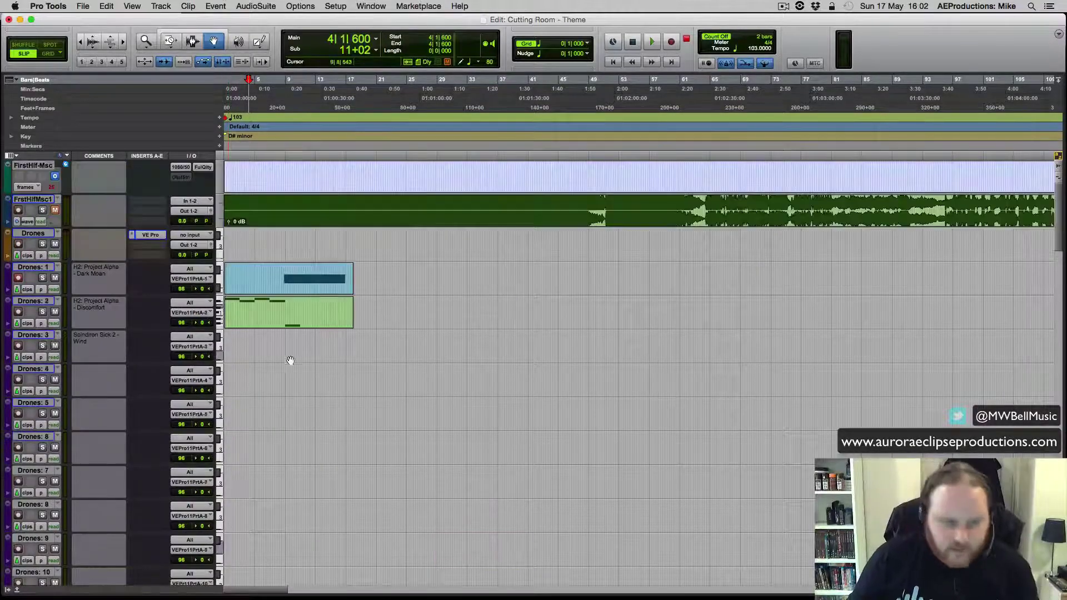
key(ctrl+Right)
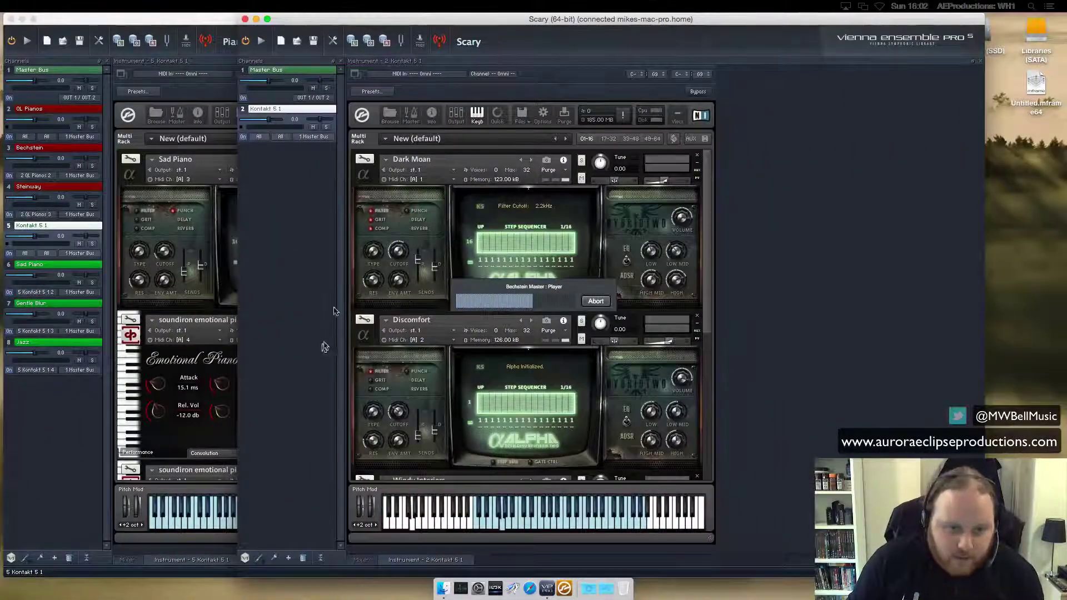
- Check the Scary instance's mixer and Kontakt rack, comparing it with the Pro Tools session
click(361, 561)
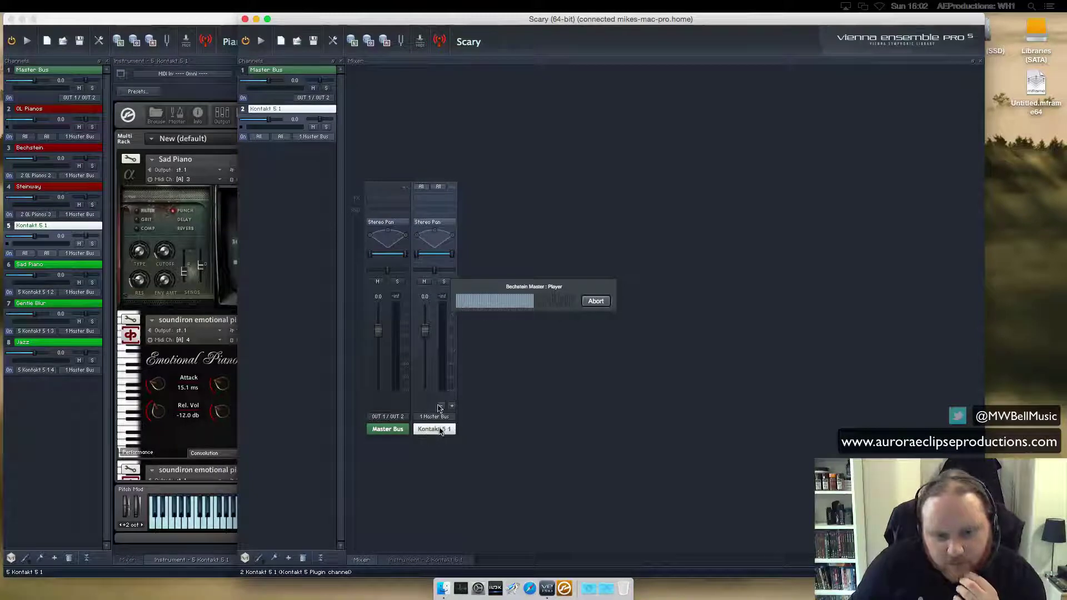
click(422, 561)
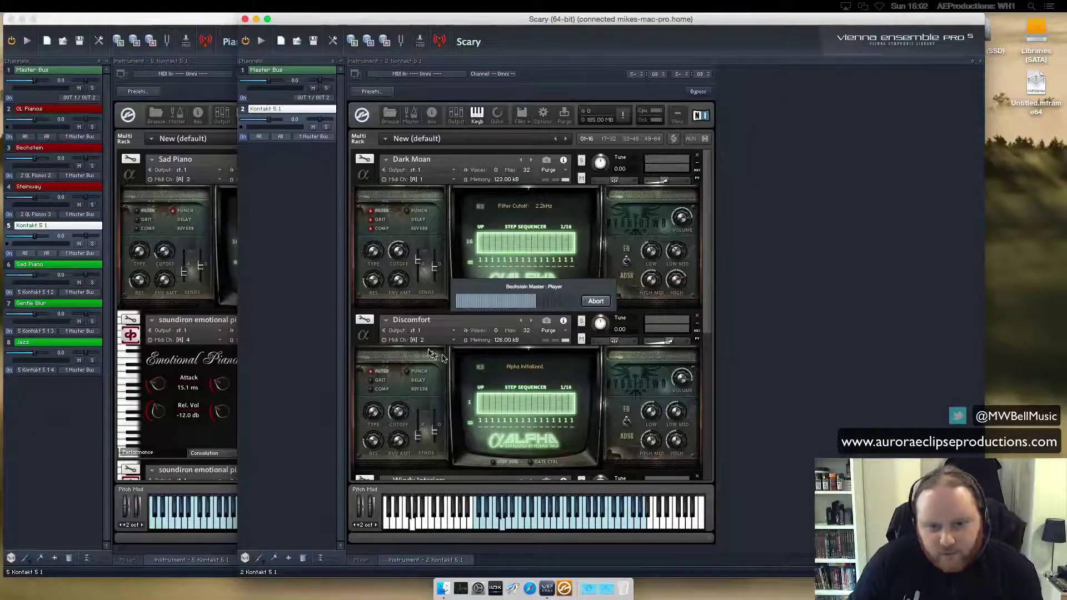
key(super+Tab)
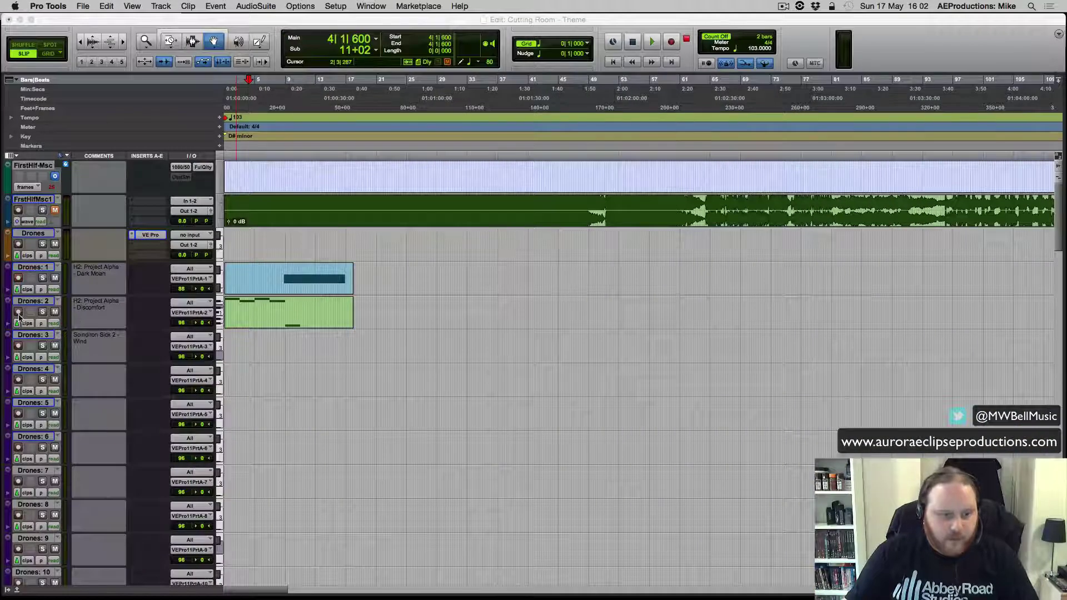
key(super+Tab)
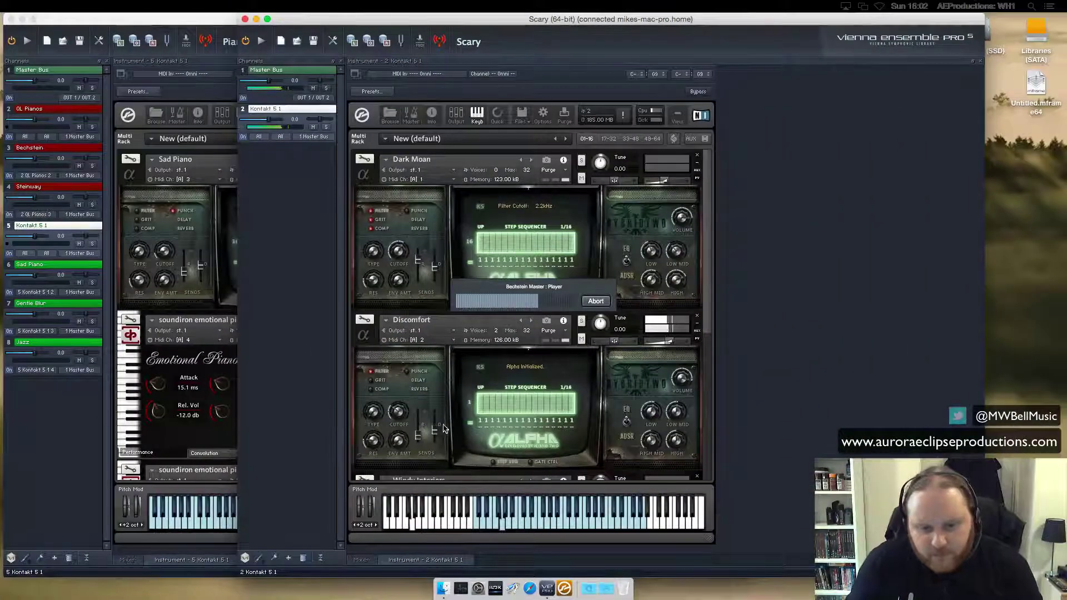
key(super+Tab)
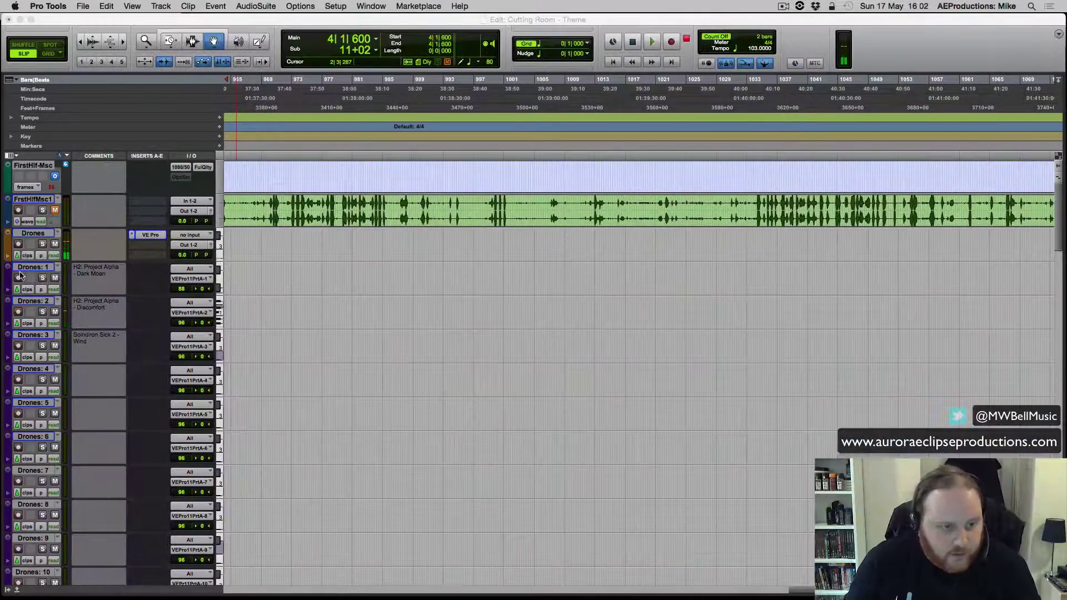
key(super+Tab)
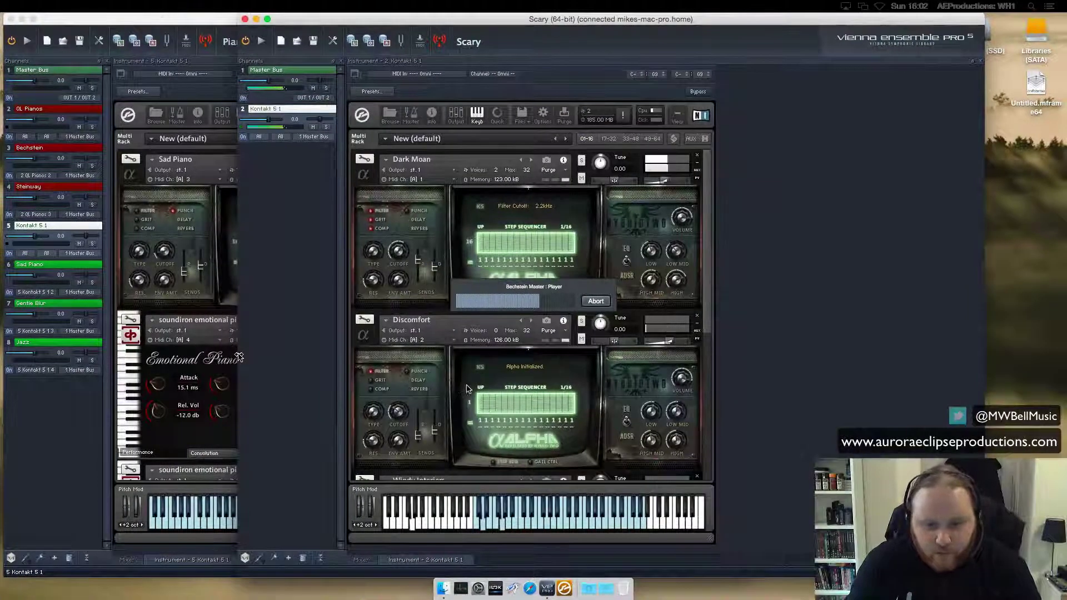
scroll(543, 305, down, 2)
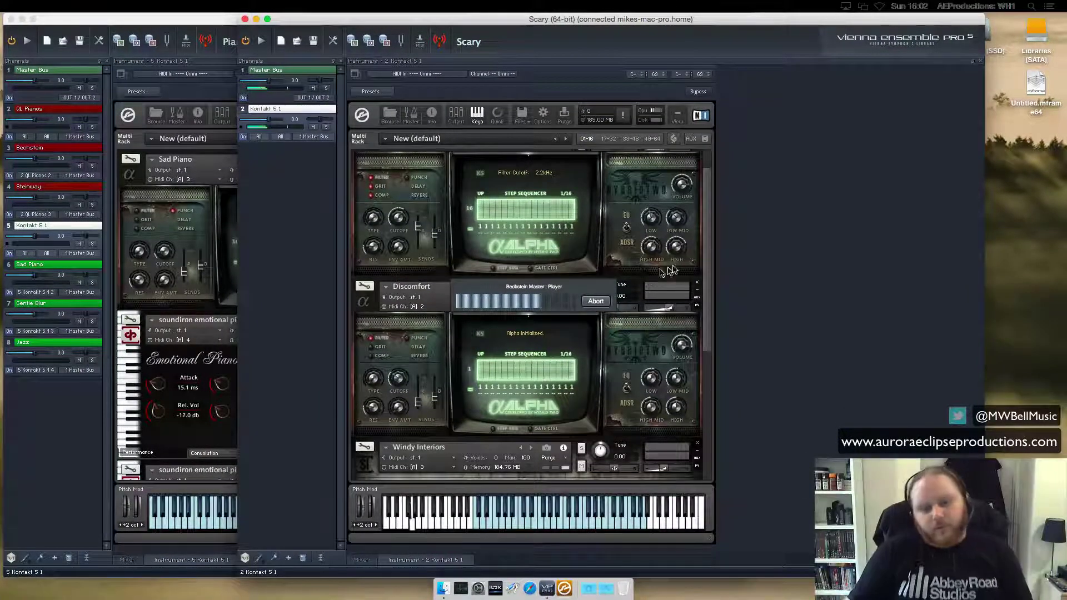
- Back in Pro Tools, scroll the Edit window to the start and down to the Pno tracks
key(ctrl+Left)
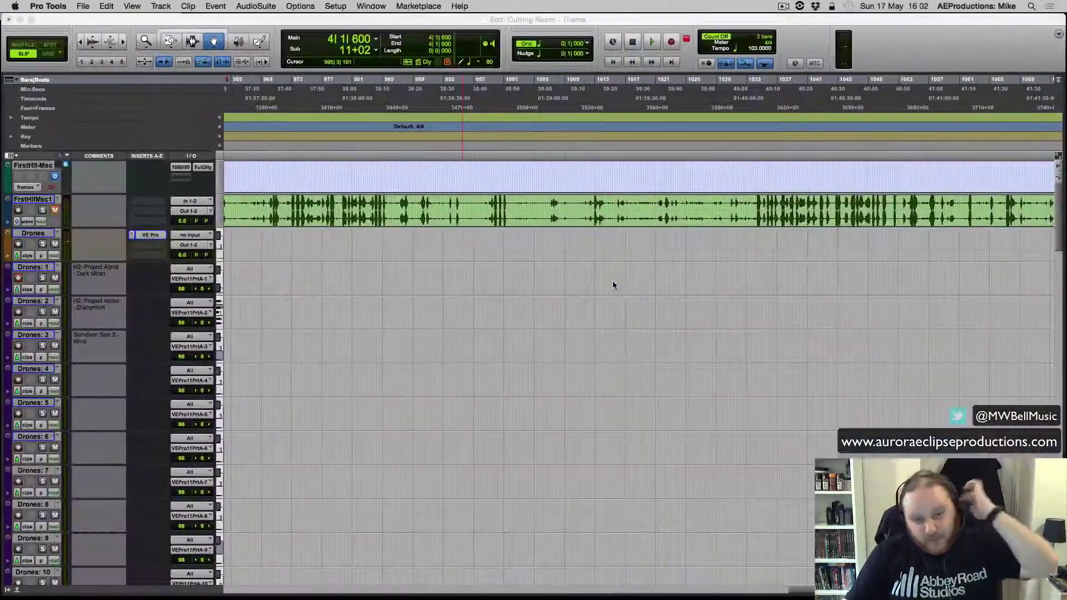
click(542, 249)
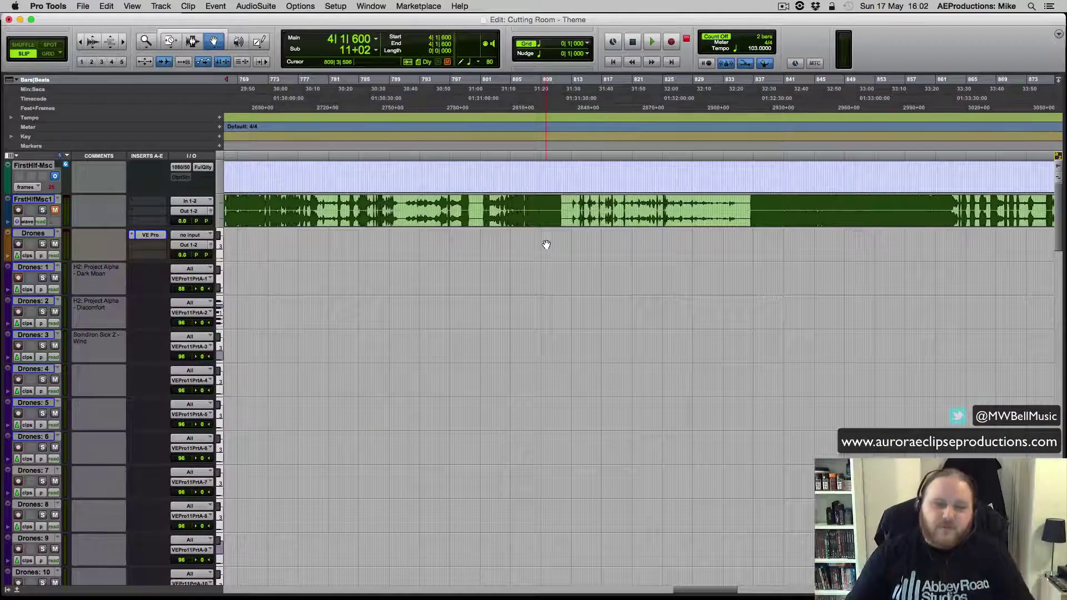
scroll(688, 247, left, 20)
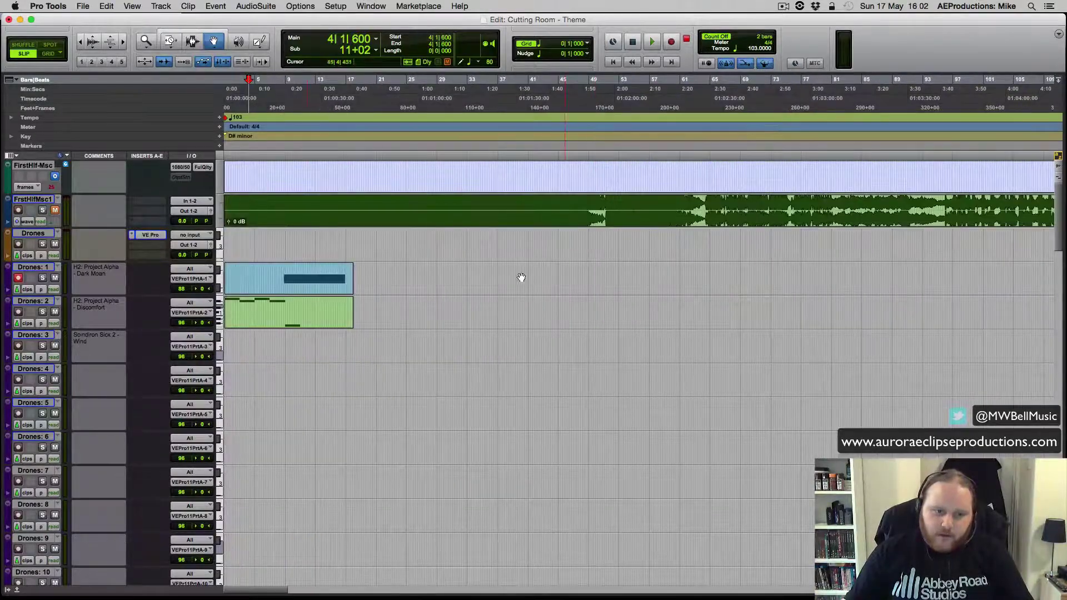
key(ctrl+Right)
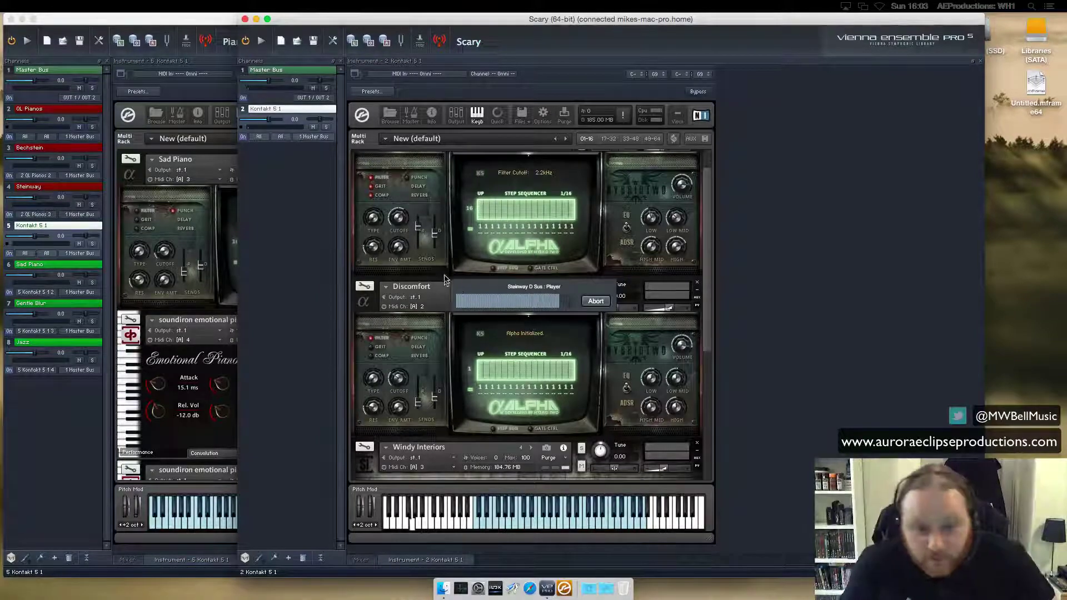
key(ctrl+Left)
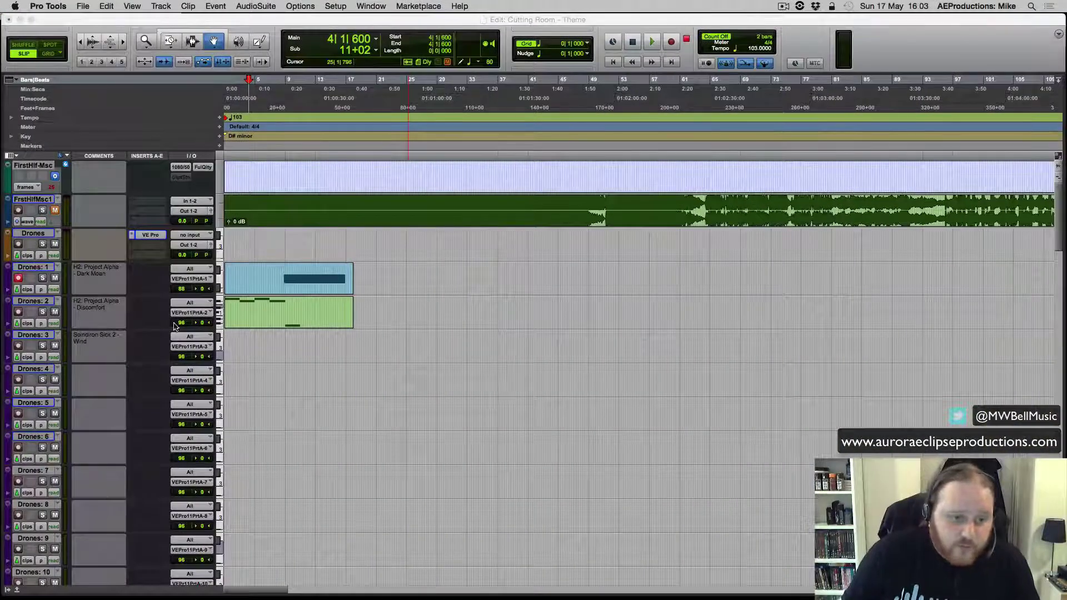
scroll(355, 301, down, 10)
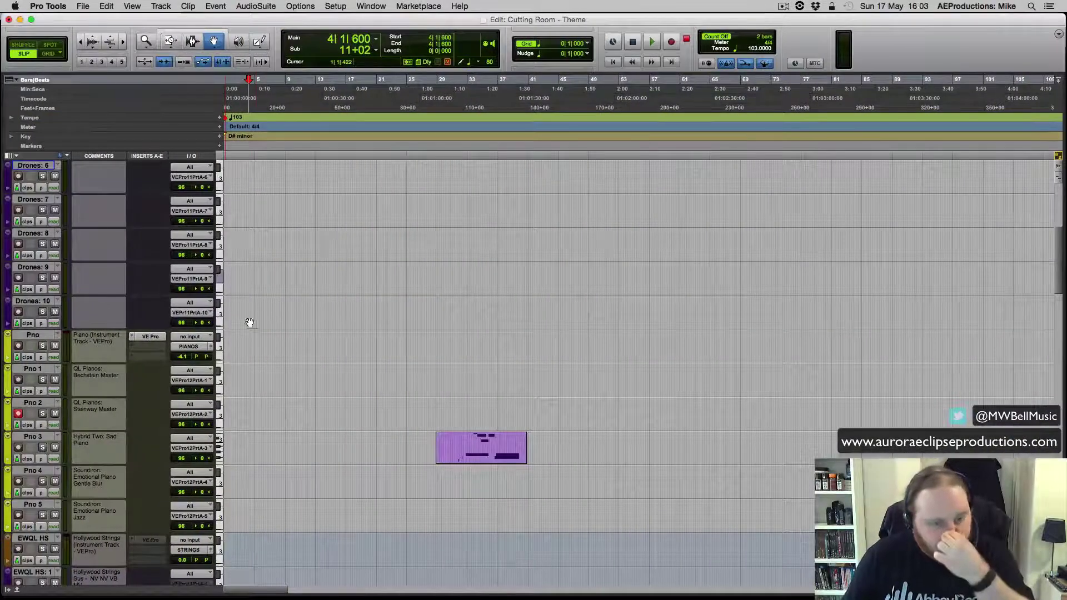
- Scroll down to the Pno 3 track, glancing at the VE Pro instrument window
scroll(343, 330, up, 10)
scroll(372, 344, down, 1)
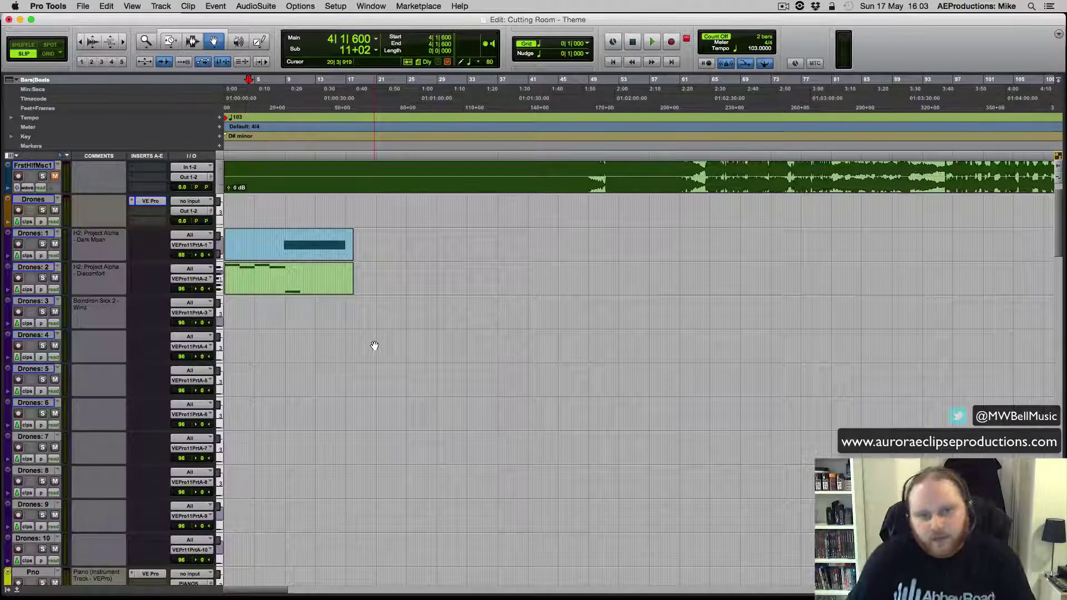
scroll(470, 305, down, 5)
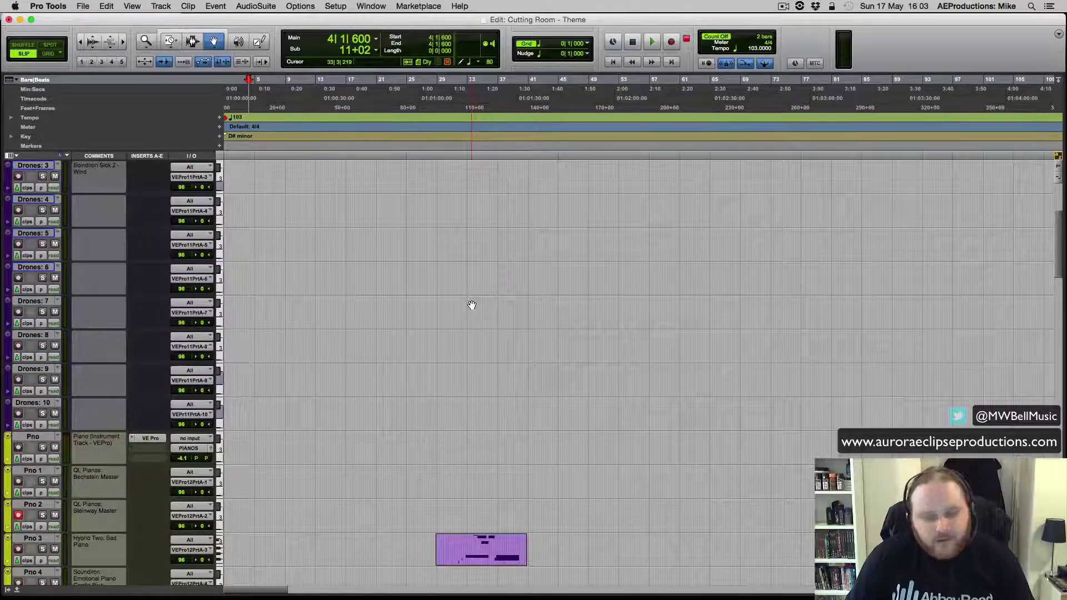
key(ctrl+Right)
key(ctrl+Left)
scroll(236, 362, down, 7)
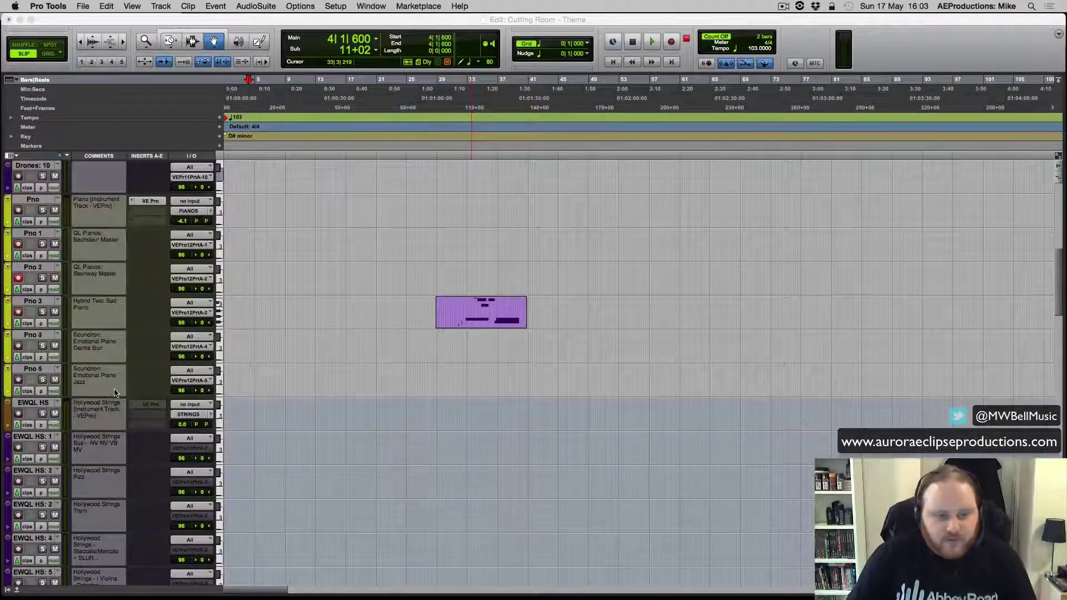
scroll(444, 303, down, 3)
scroll(460, 286, up, 2)
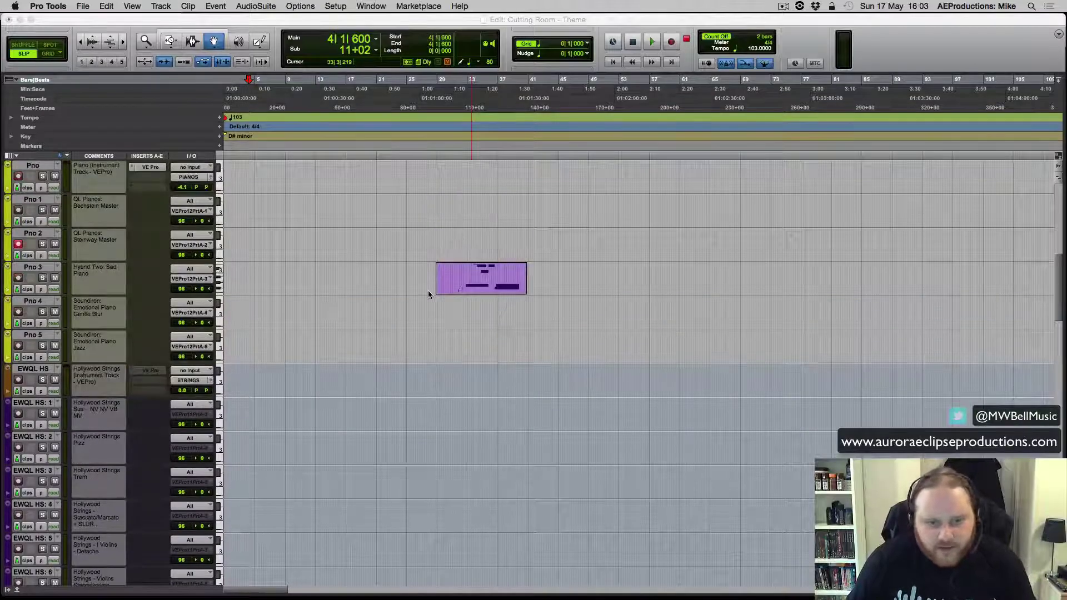
- Select the purple Pno 3 clip and play from bar 31, bringing VE Pro's Pianos instance forward
click(457, 276)
key(F6+F7)
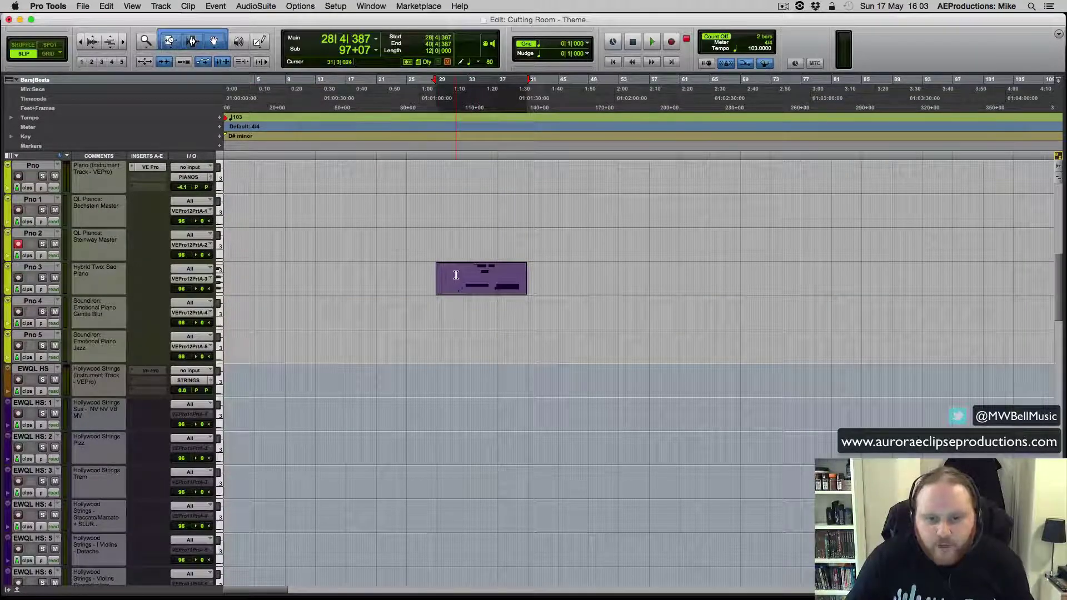
click(457, 270)
key(space)
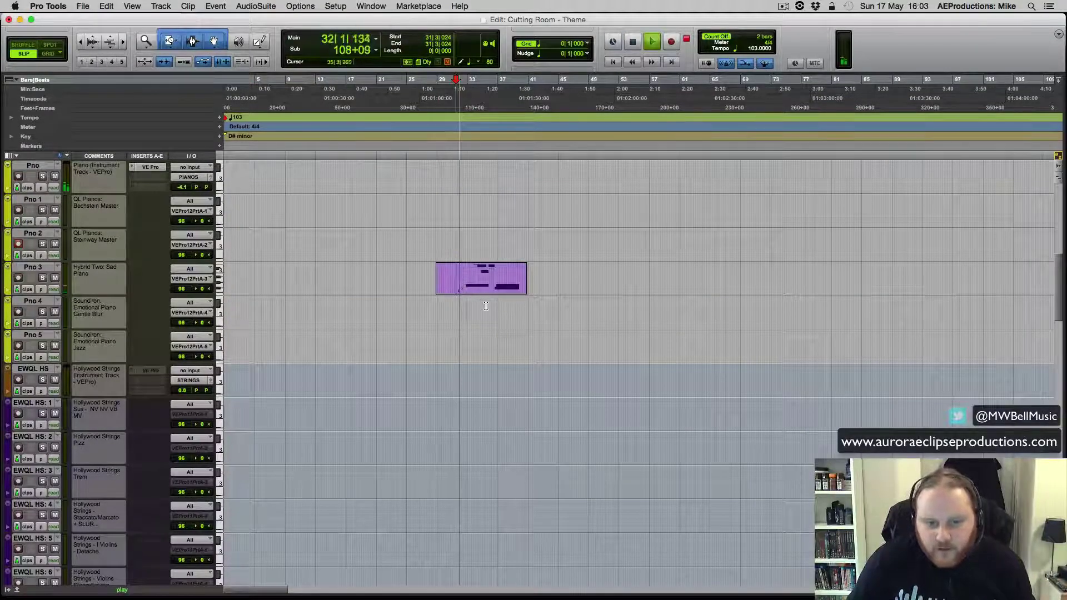
key(ctrl+Right)
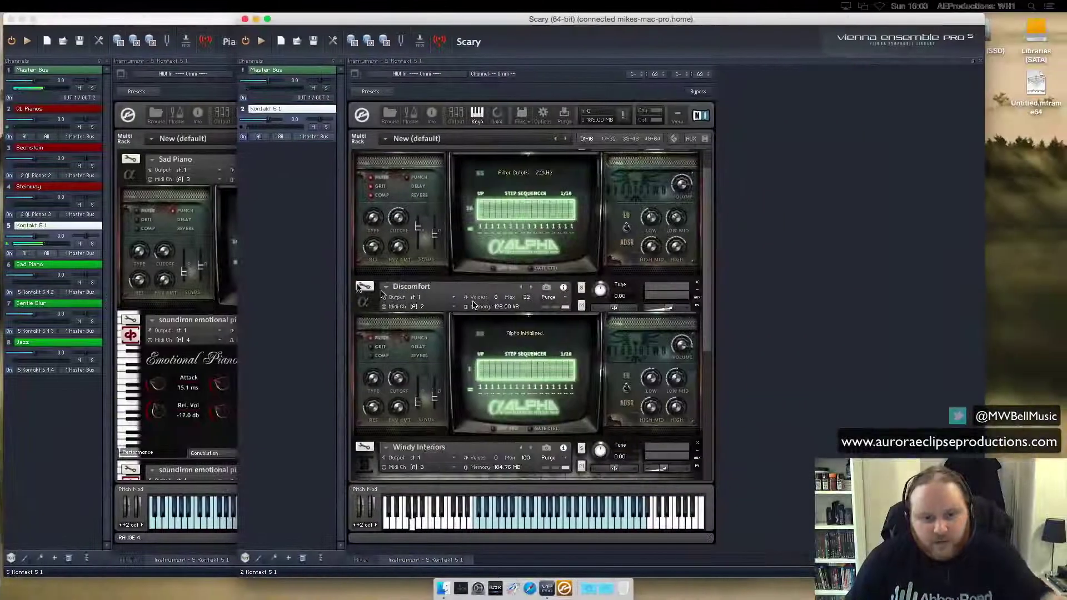
click(111, 439)
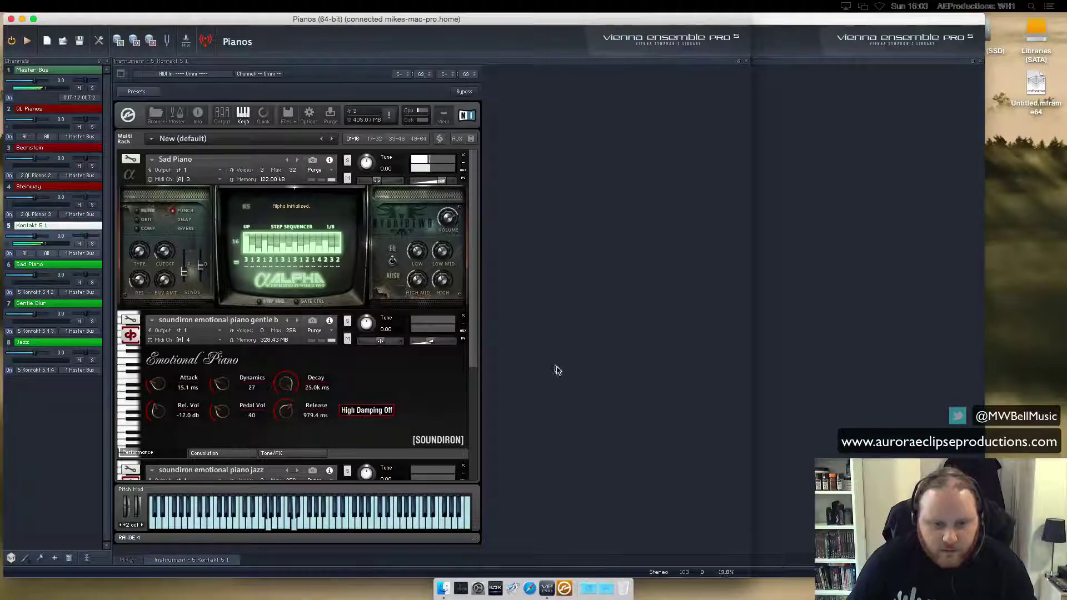
key(ctrl+Left)
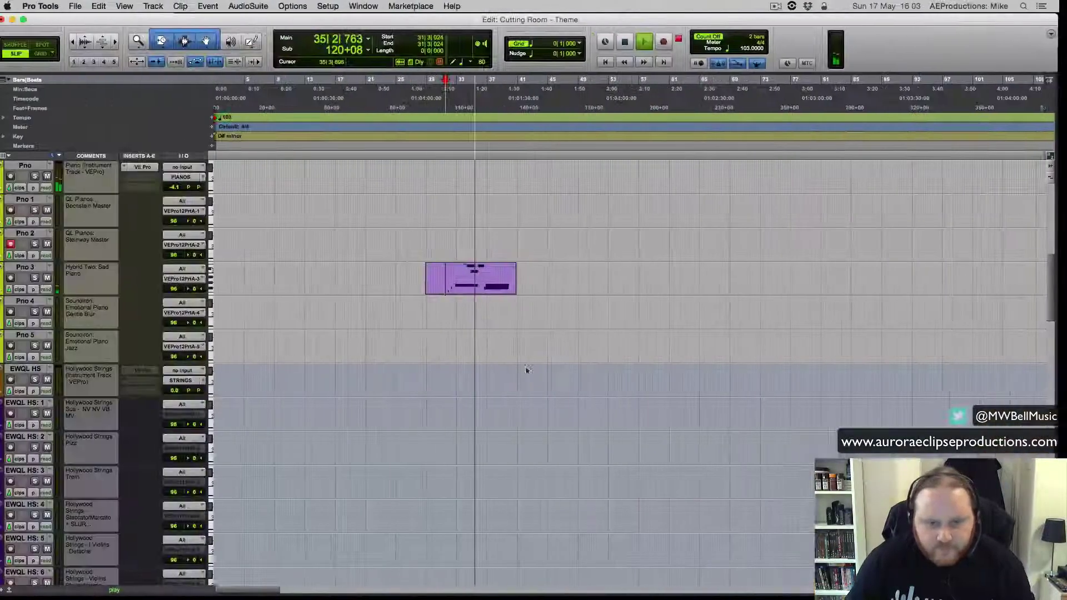
- Open the Pno 3 clip in the MIDI Editor, then close it and select the MIDI 10 track
double_click(497, 284)
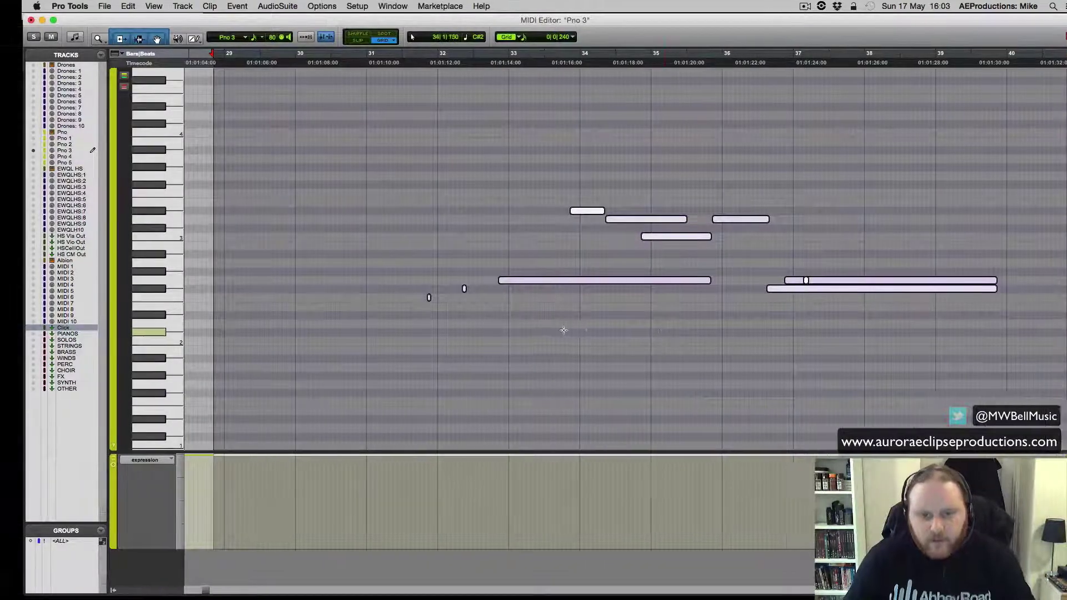
key(ctrl+Right)
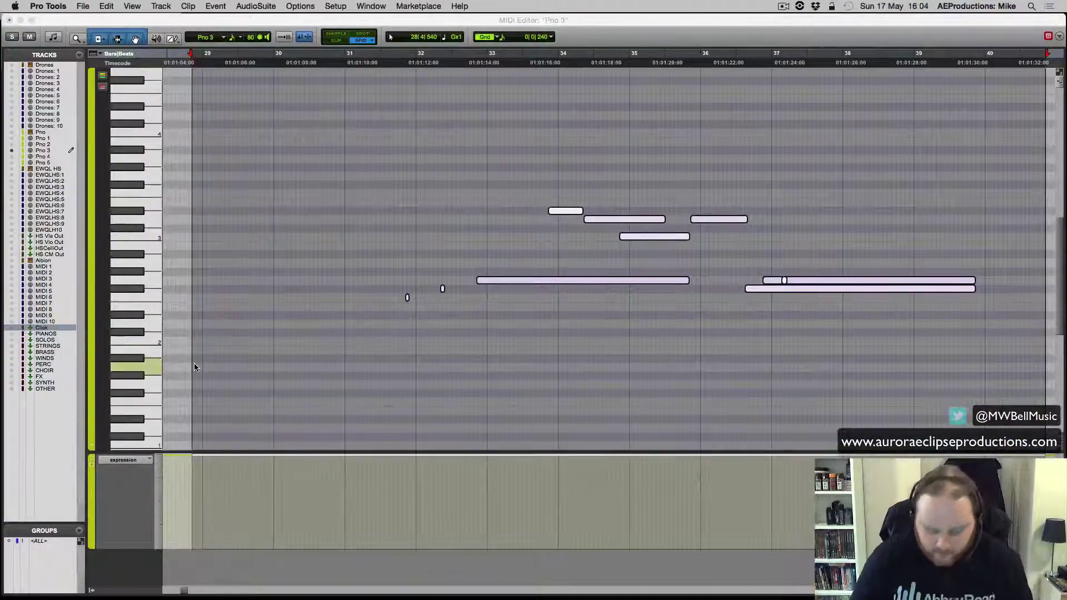
key(super+w)
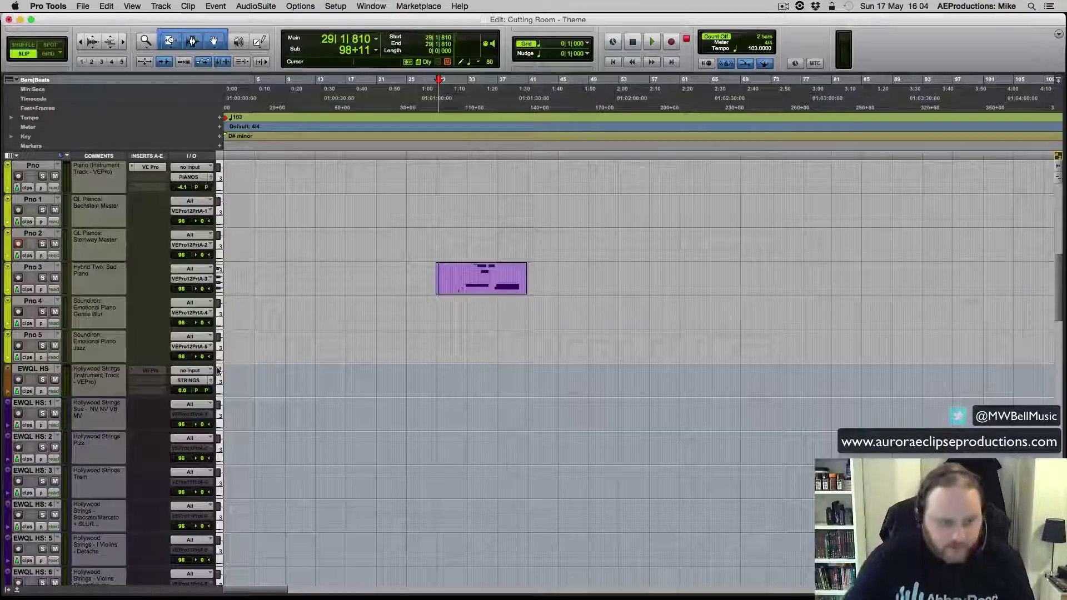
scroll(153, 406, down, 20)
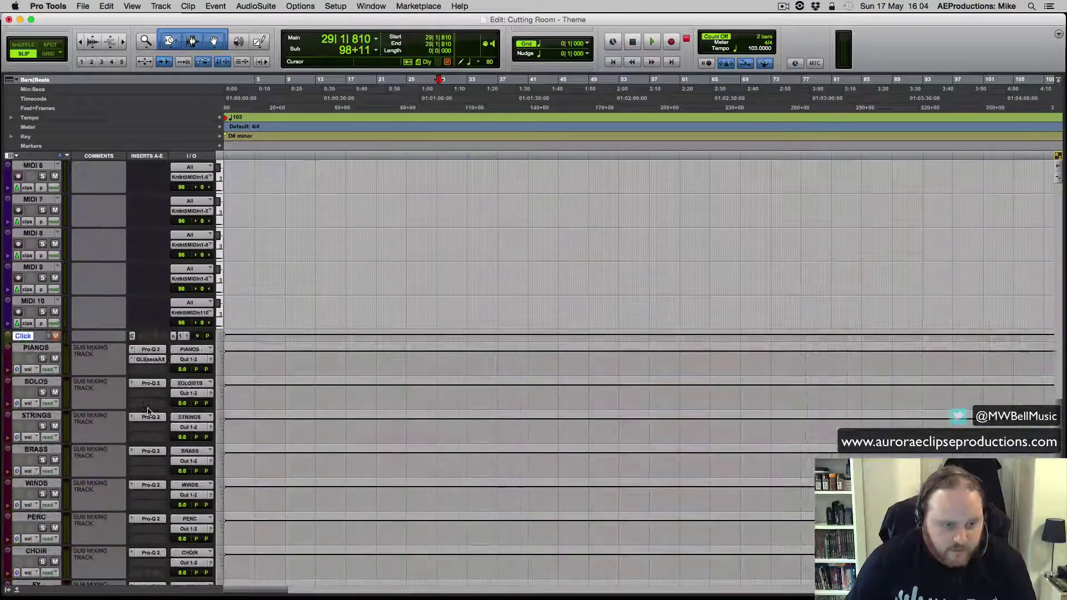
click(37, 301)
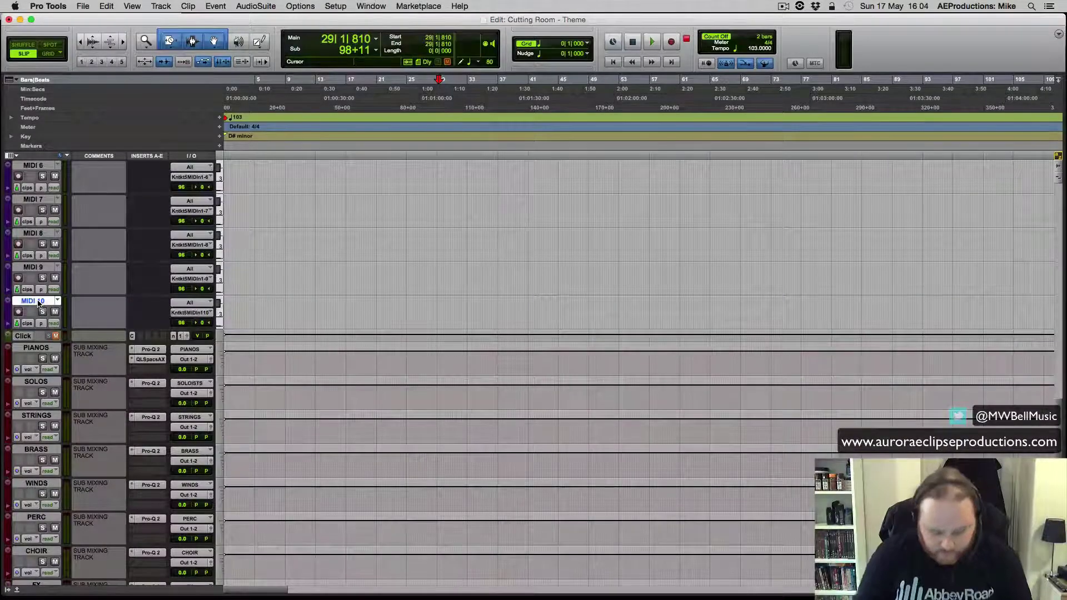
- Create one new stereo Instrument track, Inst 1
key(super+shift+n)
click(473, 215)
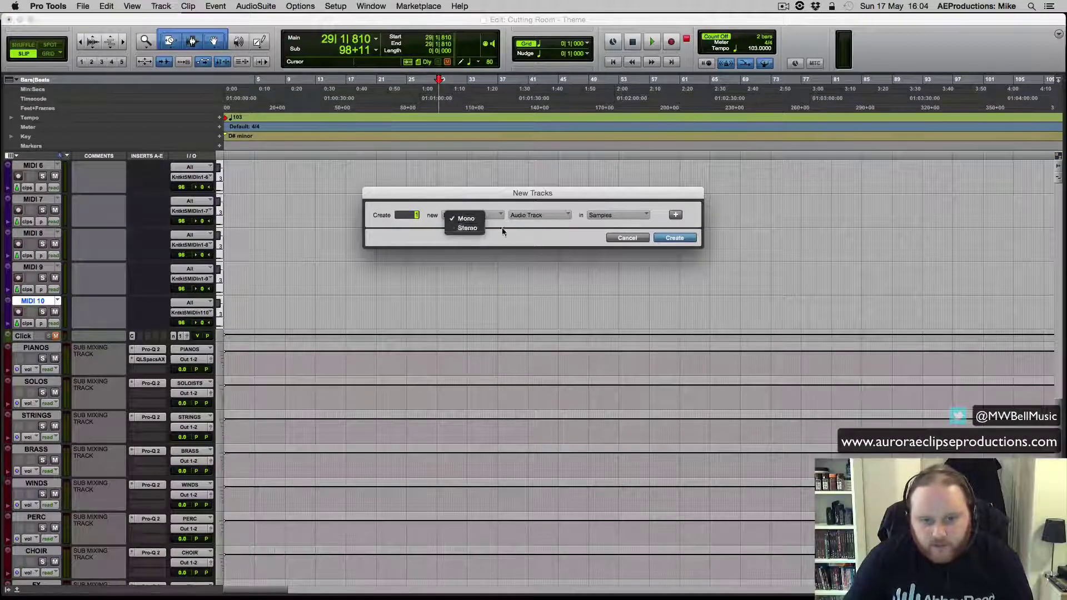
click(467, 228)
click(538, 215)
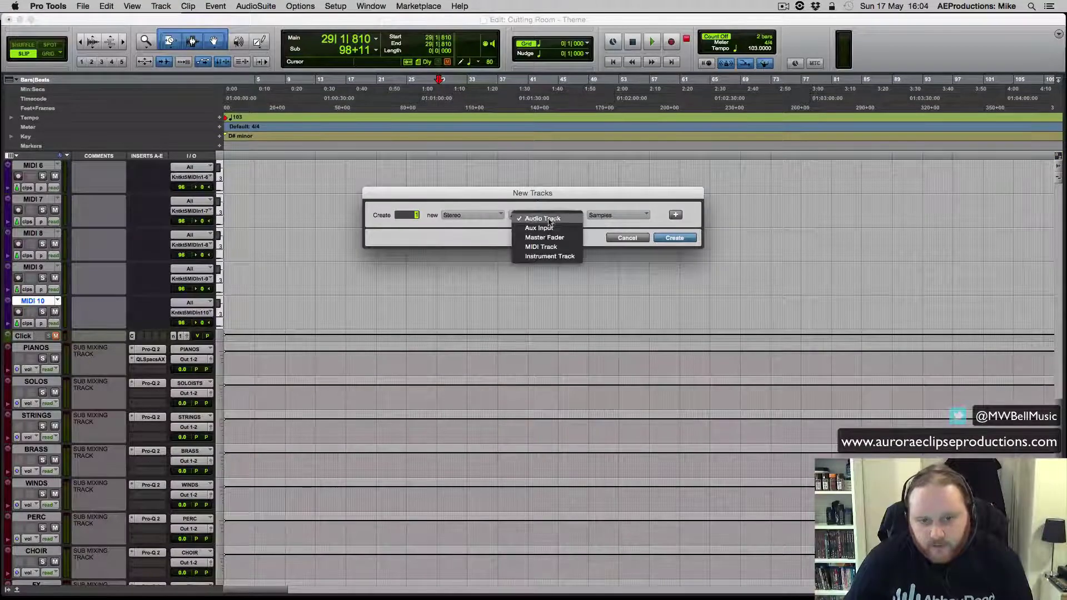
click(557, 256)
click(674, 237)
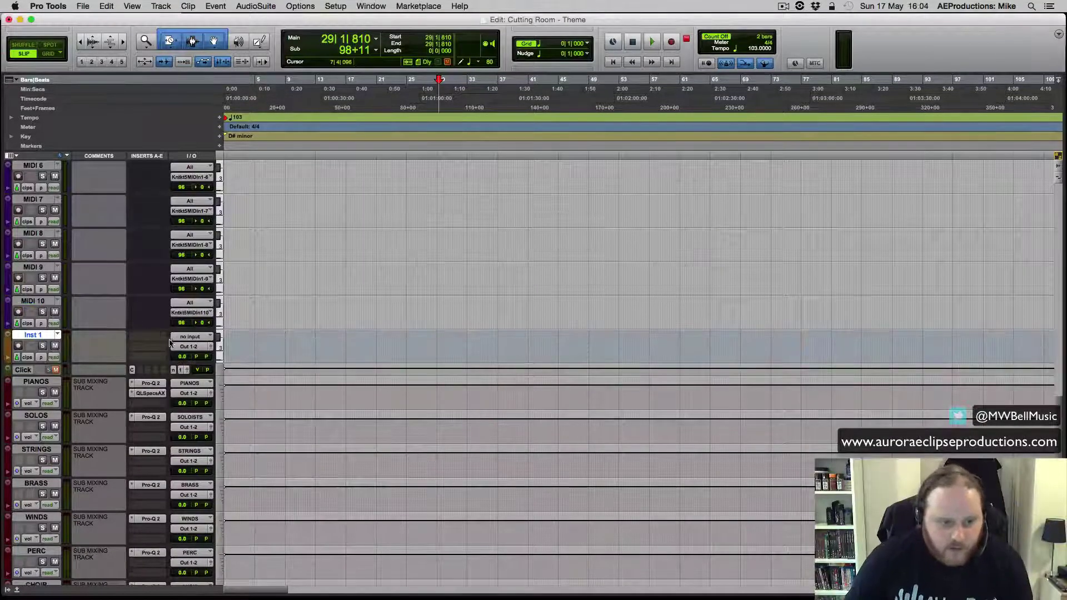
- Insert Vienna Ensemble Pro on Inst 1 and connect it to the 192.168.1.153 server instance
click(149, 337)
mouse_move(187, 359)
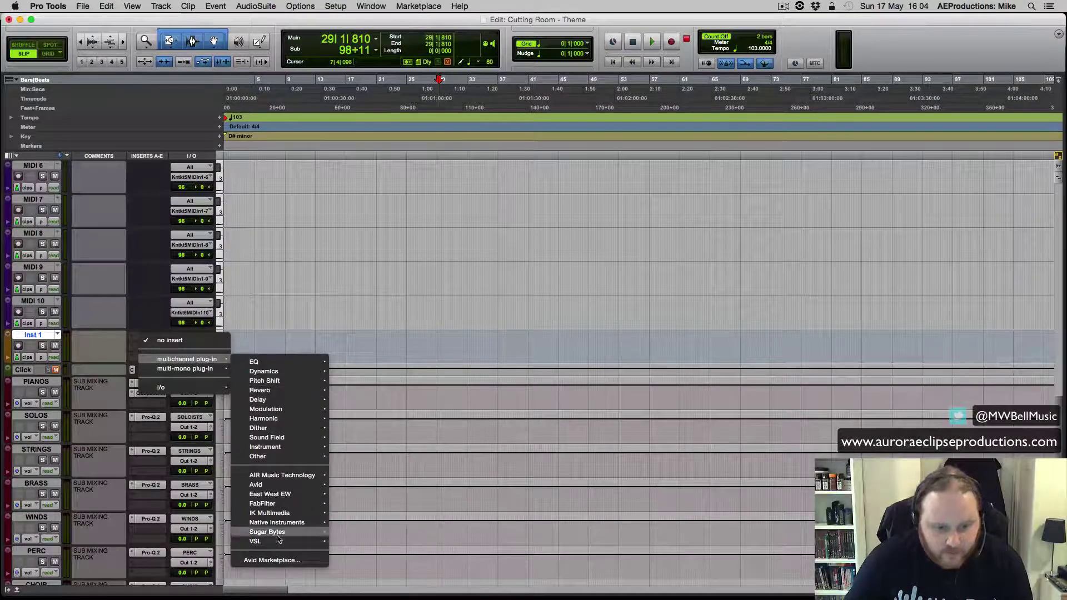
mouse_move(278, 541)
click(366, 544)
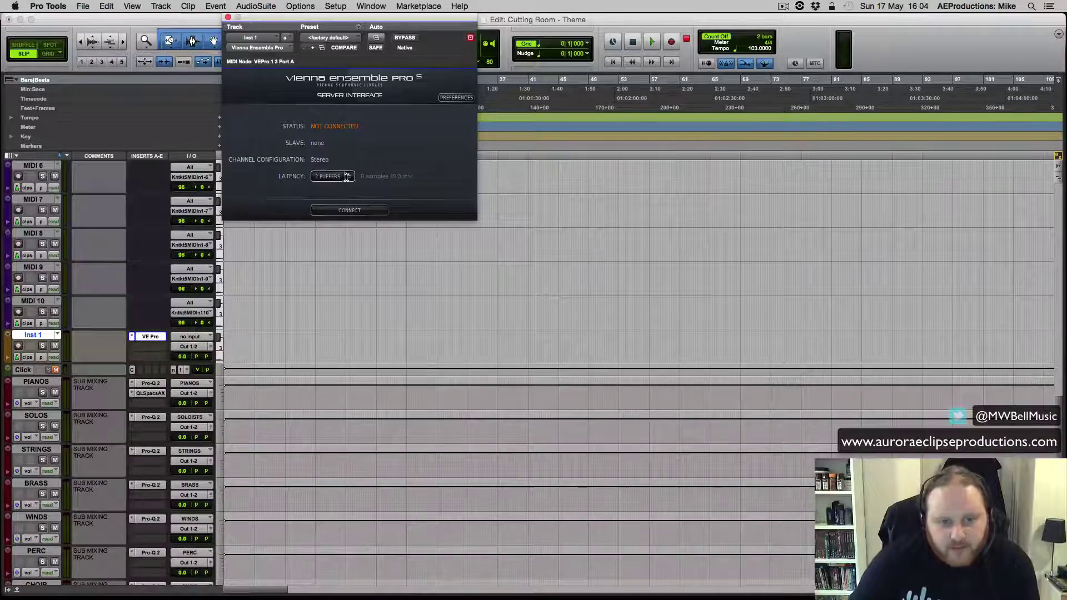
click(348, 210)
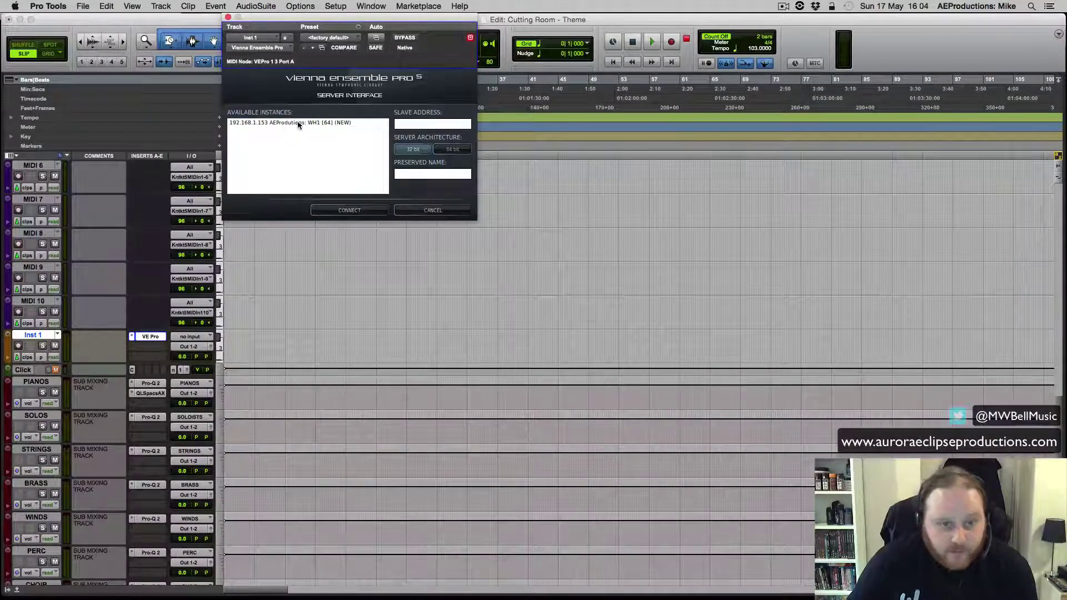
click(327, 124)
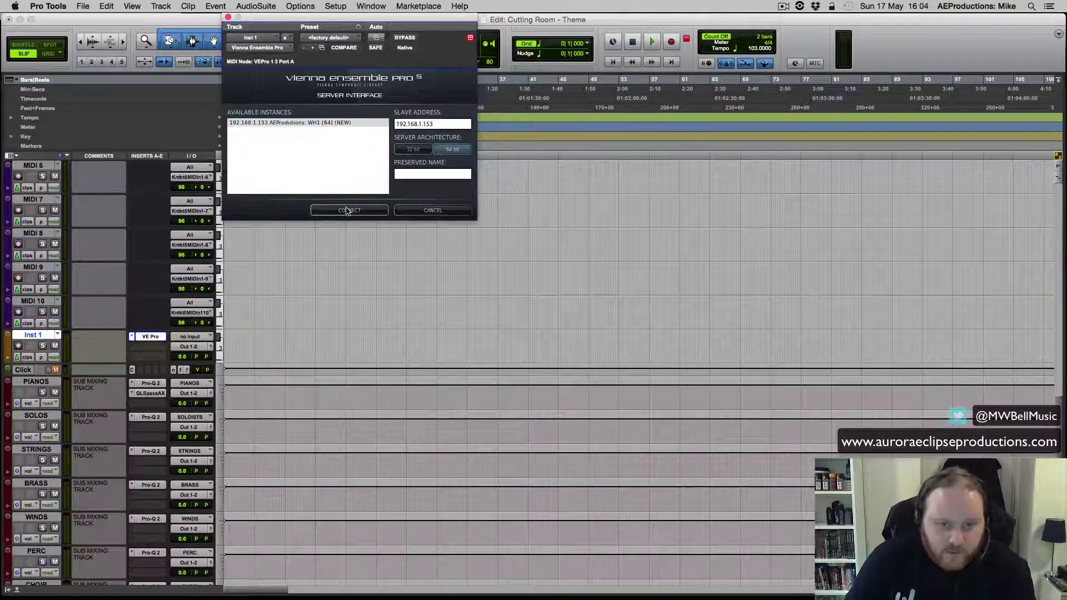
key(Return)
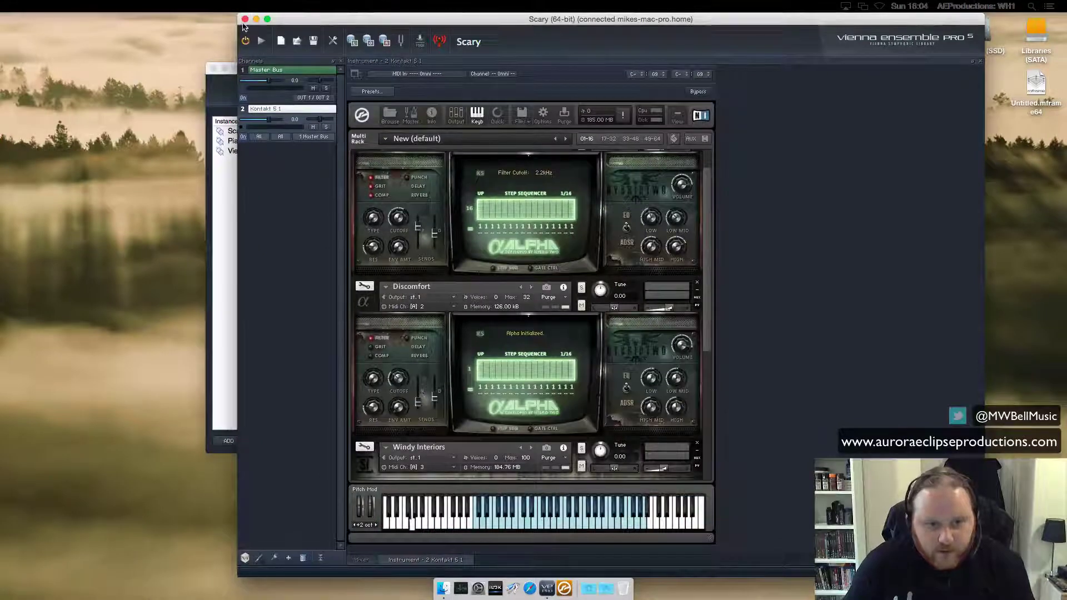
- Close the Scary instance window and open the new empty instance from the VE Pro Server list
click(245, 19)
click(351, 151)
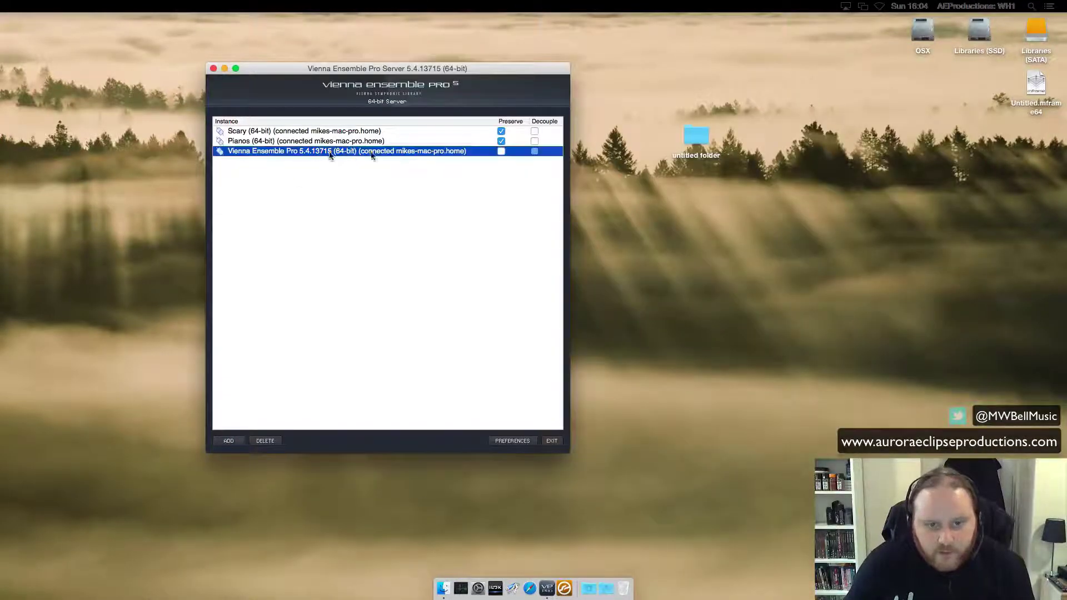
double_click(320, 153)
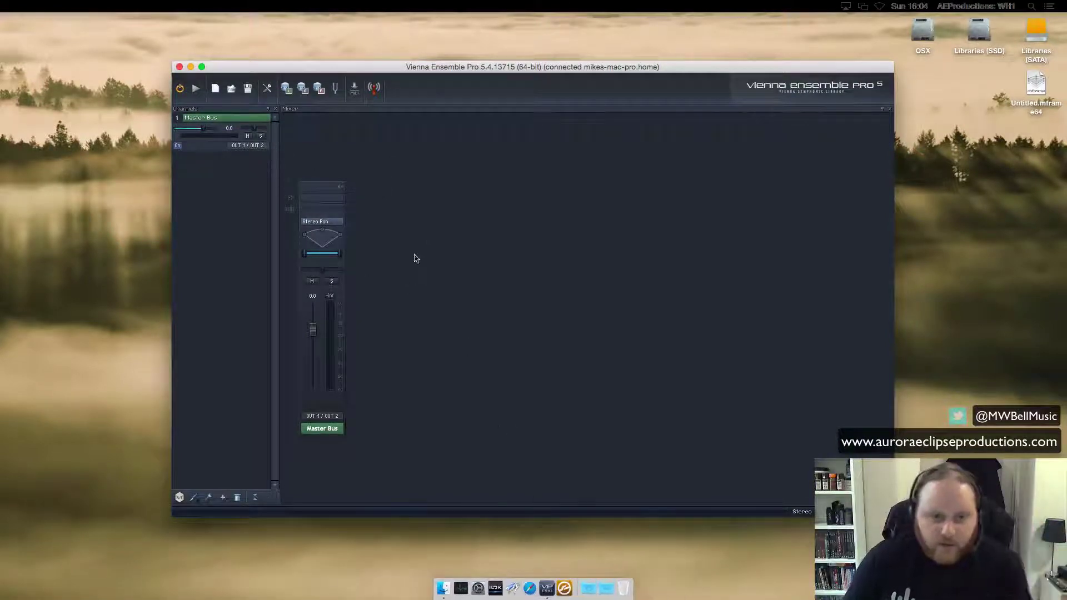
- Add an East West Play stereo plug-in channel to the instance's mixer
right_click(376, 241)
mouse_move(423, 252)
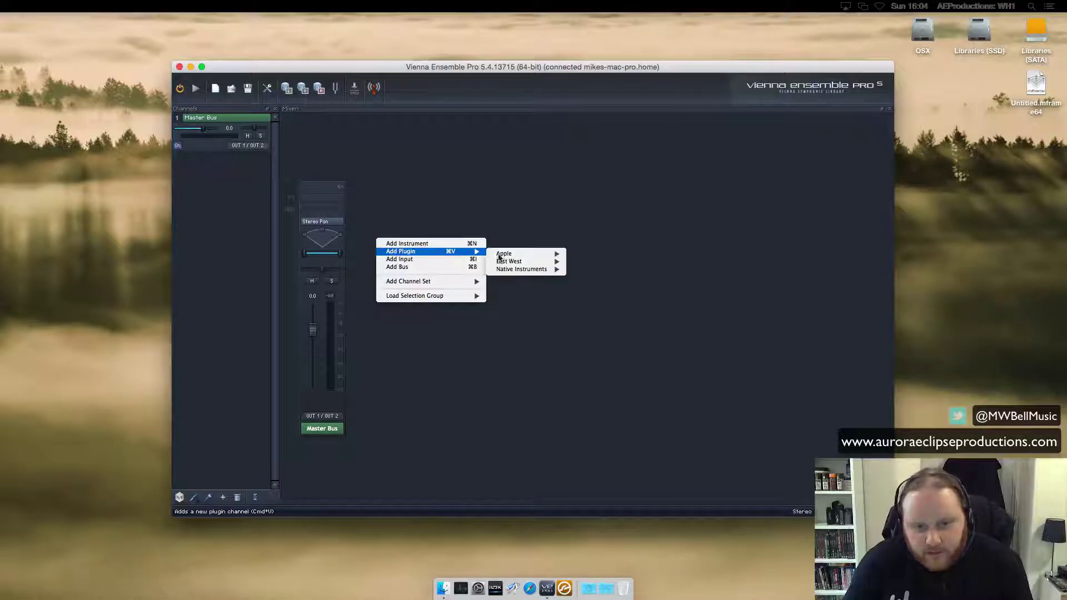
mouse_move(537, 263)
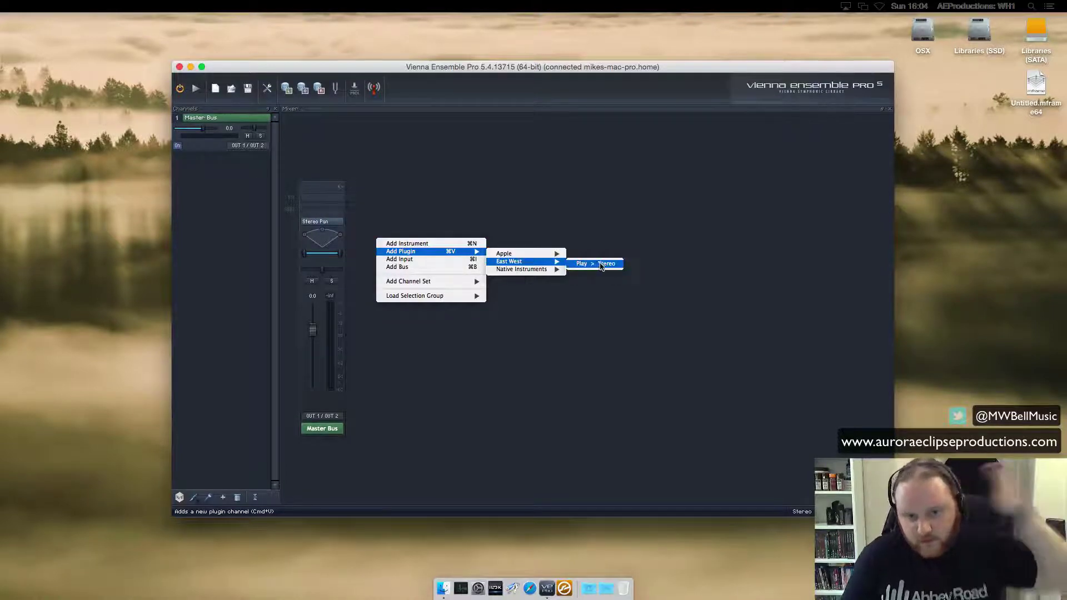
click(601, 263)
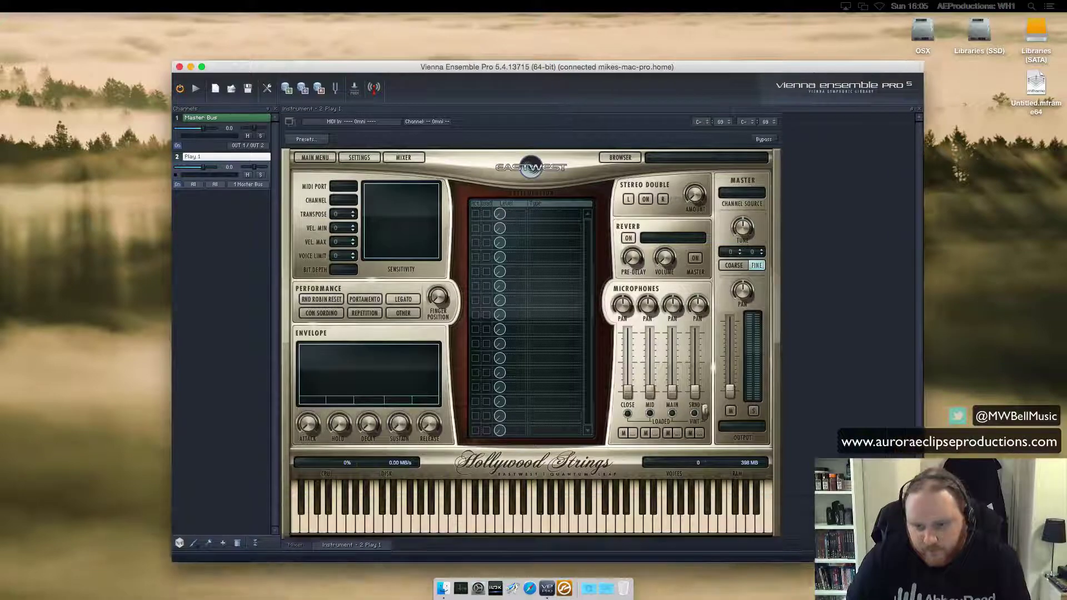
- In Play's browser, load EW Hollywood Strings Gold's 1st Violins > 02 Long Powerful System > Sus 13 UB KSFP patch
click(616, 159)
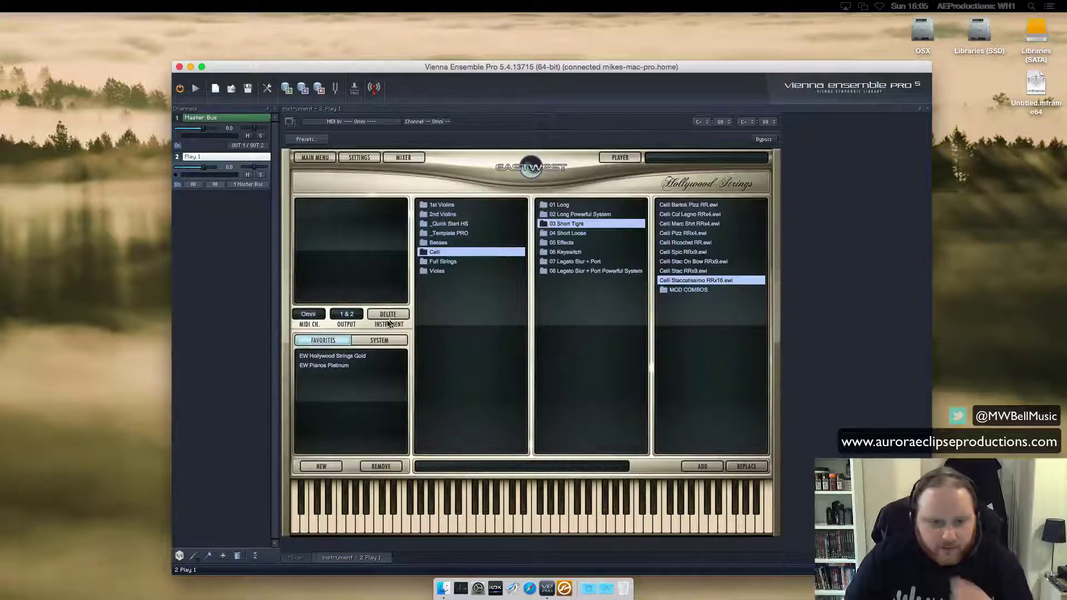
click(362, 357)
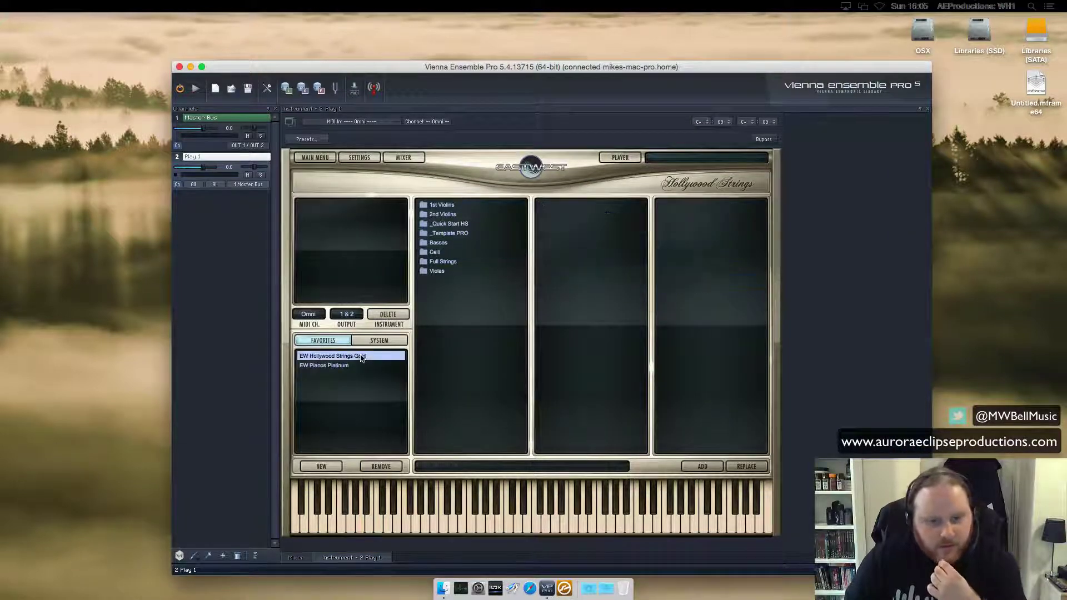
click(448, 207)
click(577, 214)
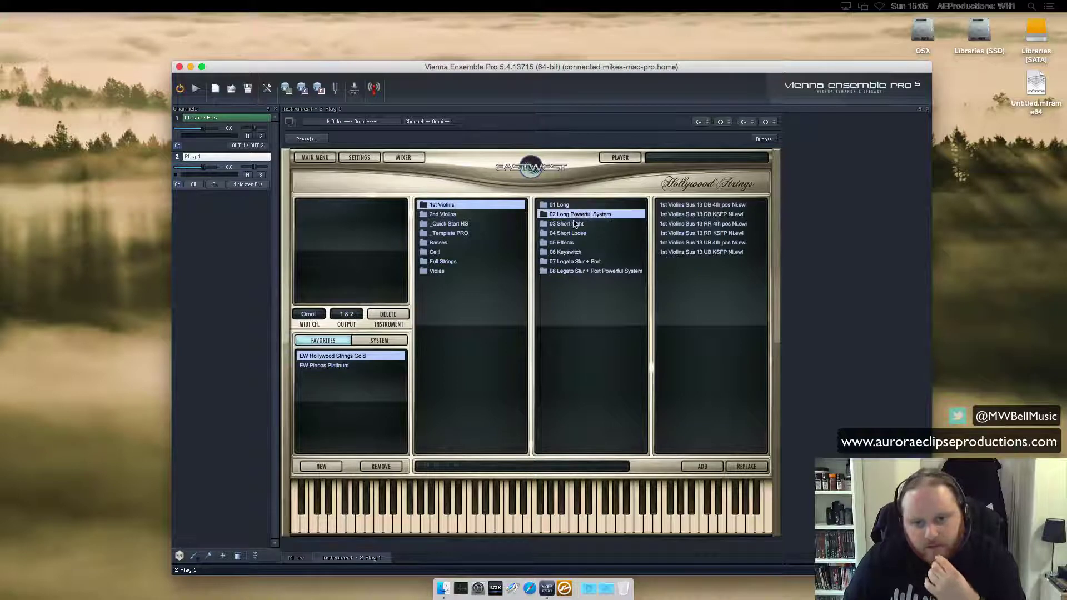
click(586, 207)
click(587, 214)
double_click(696, 253)
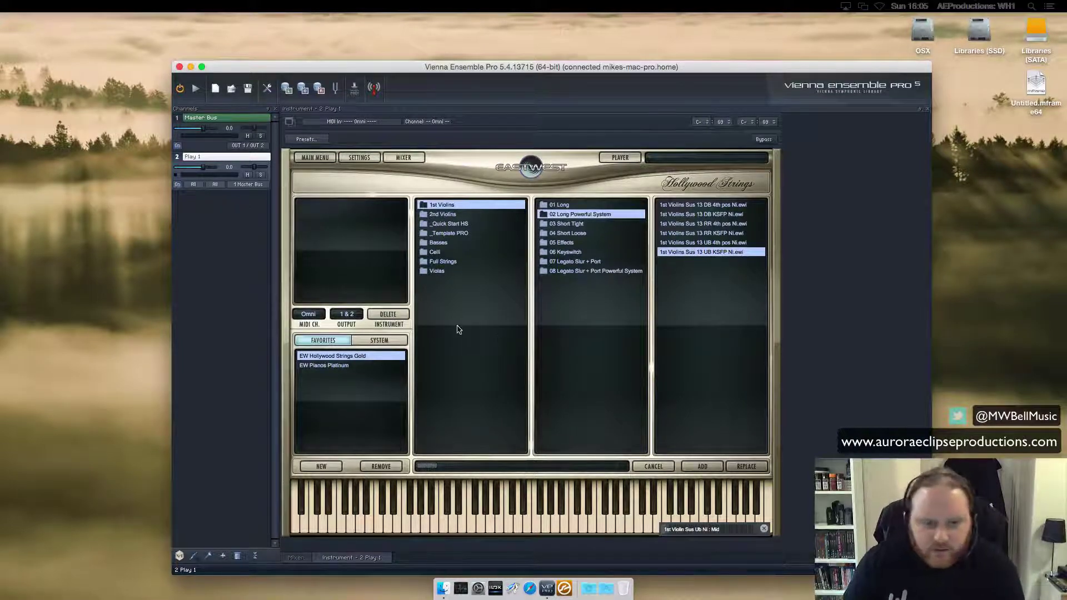
- Switch Spaces between the Pro Tools session and the VE Pro machine, ending on Pro Tools
key(ctrl+Left)
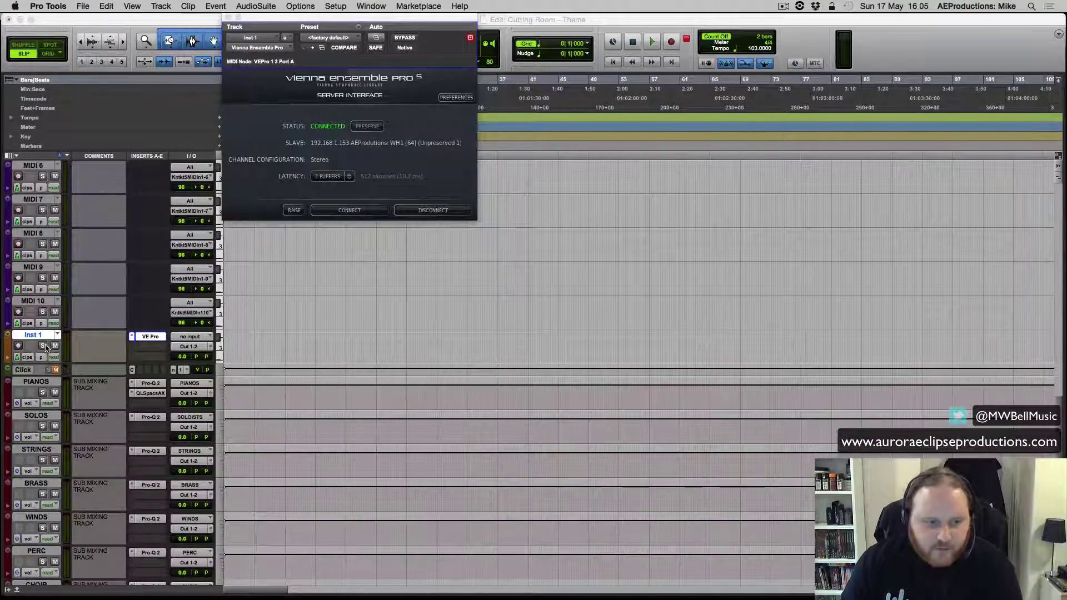
click(20, 351)
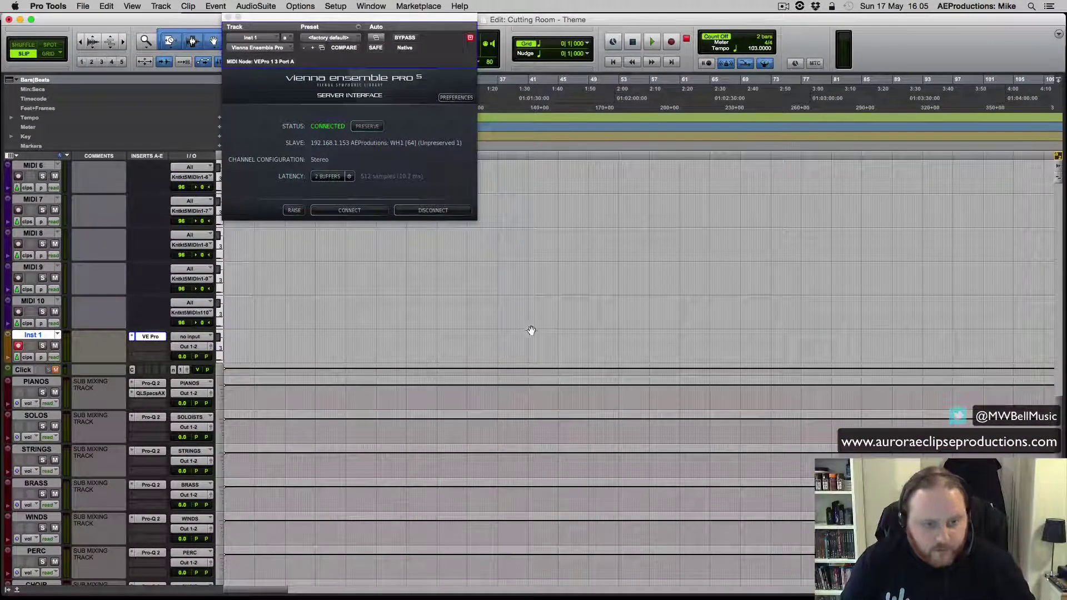
key(ctrl+Right)
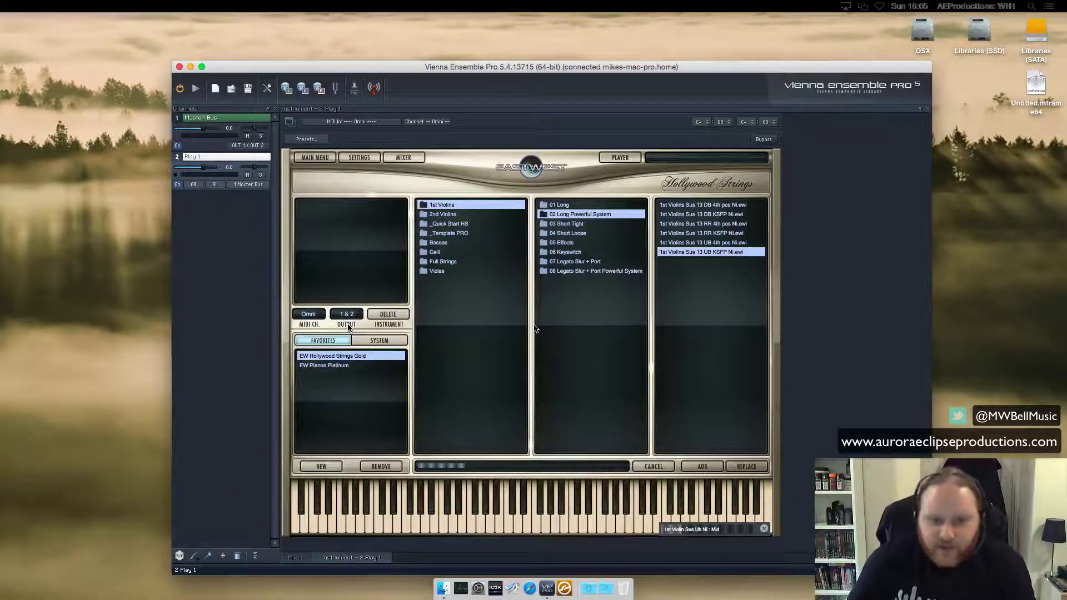
key(ctrl+Left)
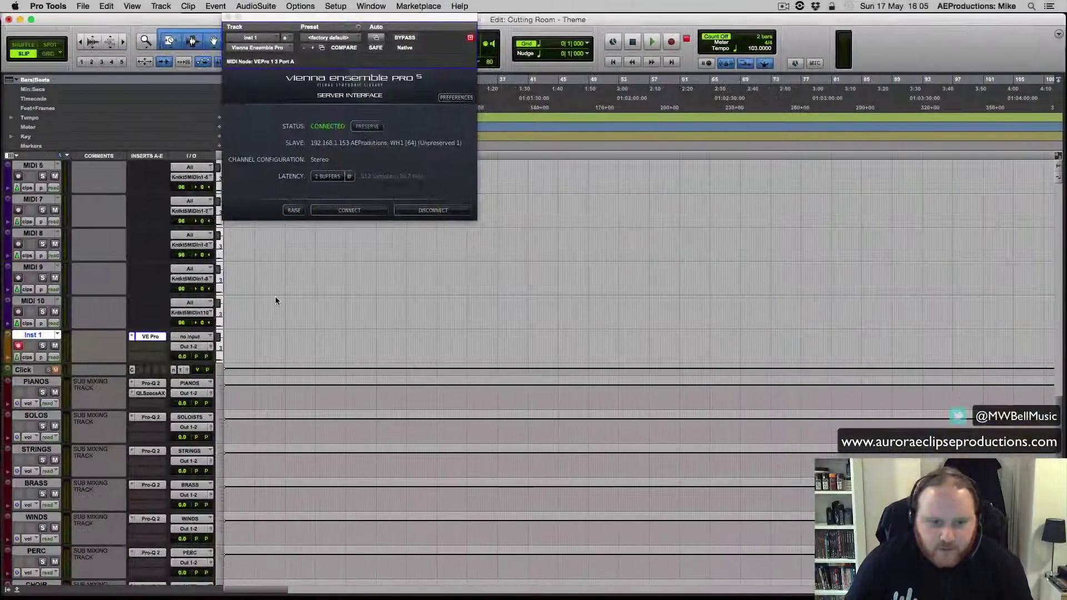
- Open an existing MIDI clip in the MIDI Editor to check its notes, then close it
scroll(276, 300, up, 5)
double_click(267, 247)
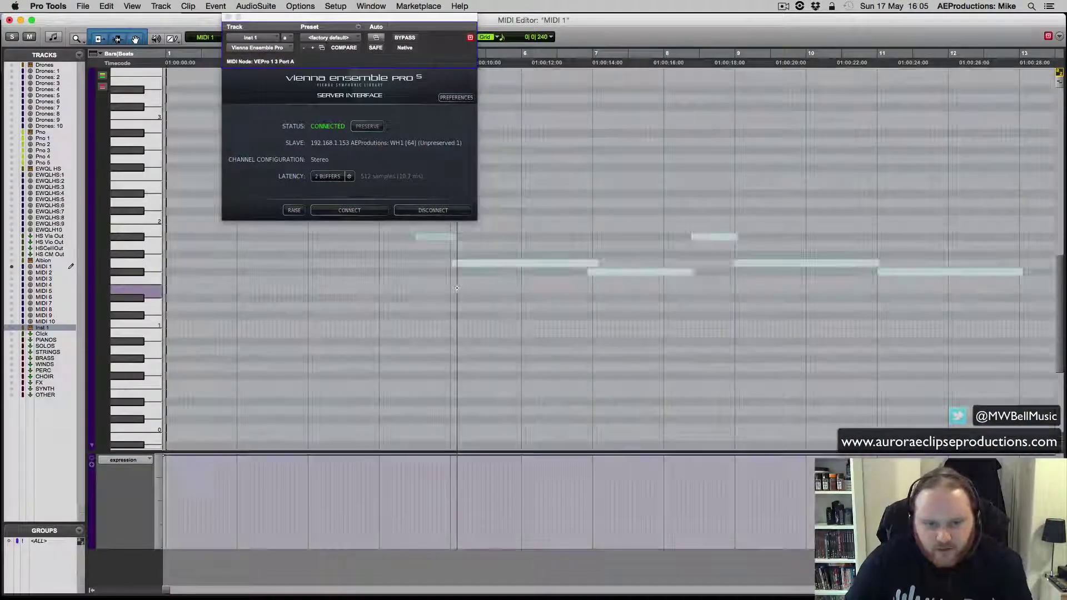
key(super+w)
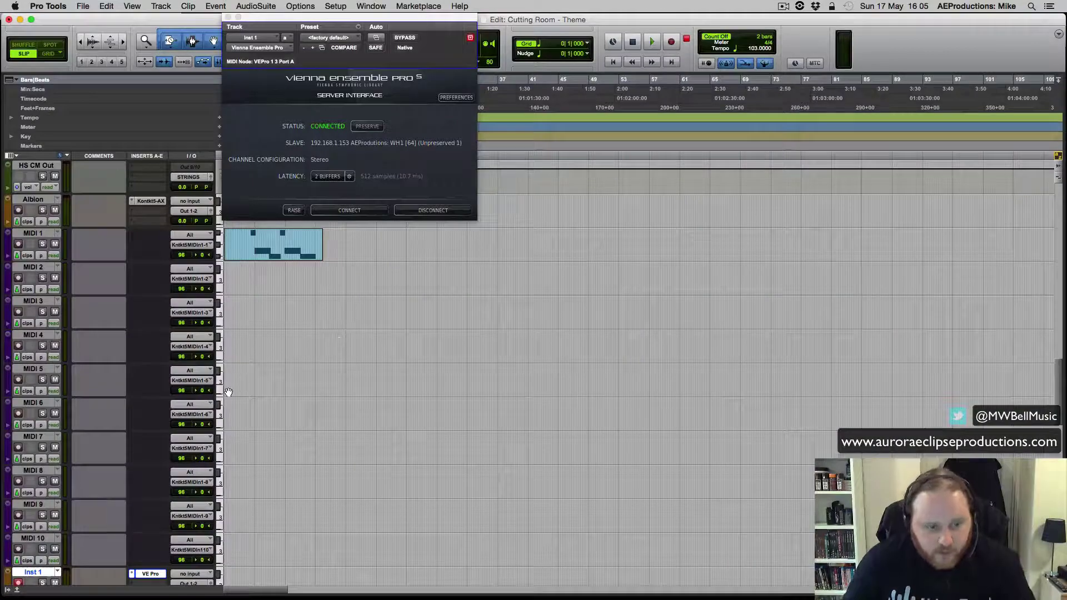
scroll(229, 392, down, 2)
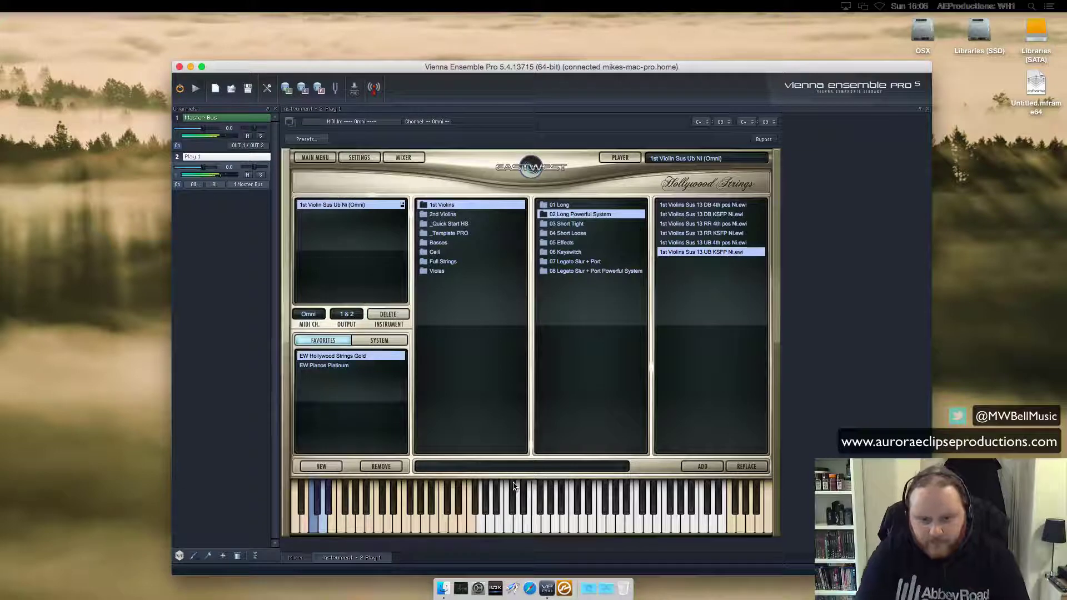
- In Play's Player view, turn on the New Hollywood Hall reverb and make it the master reverb
click(620, 158)
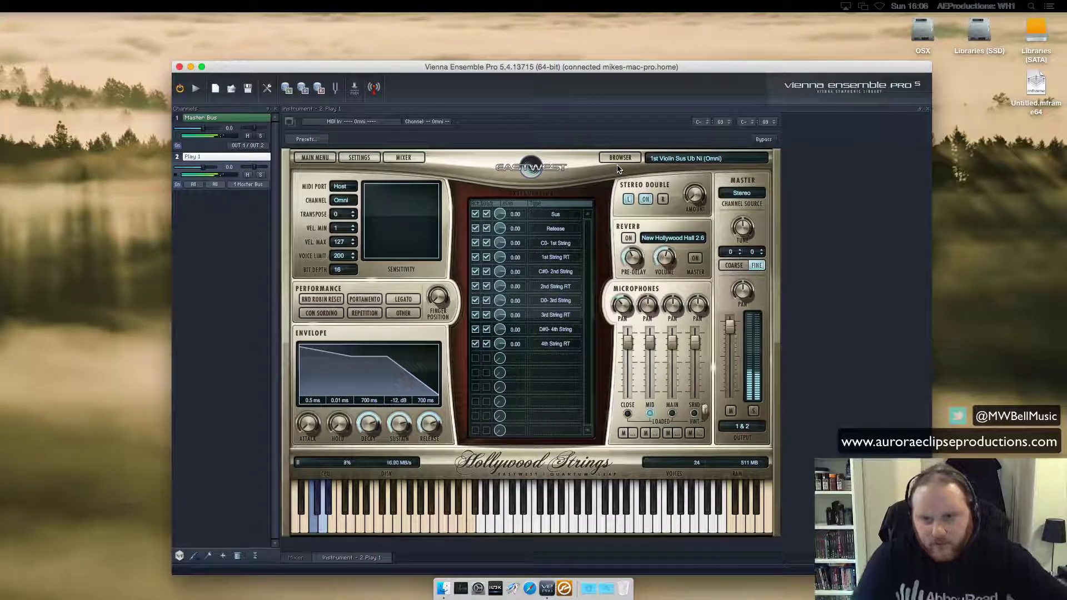
click(634, 238)
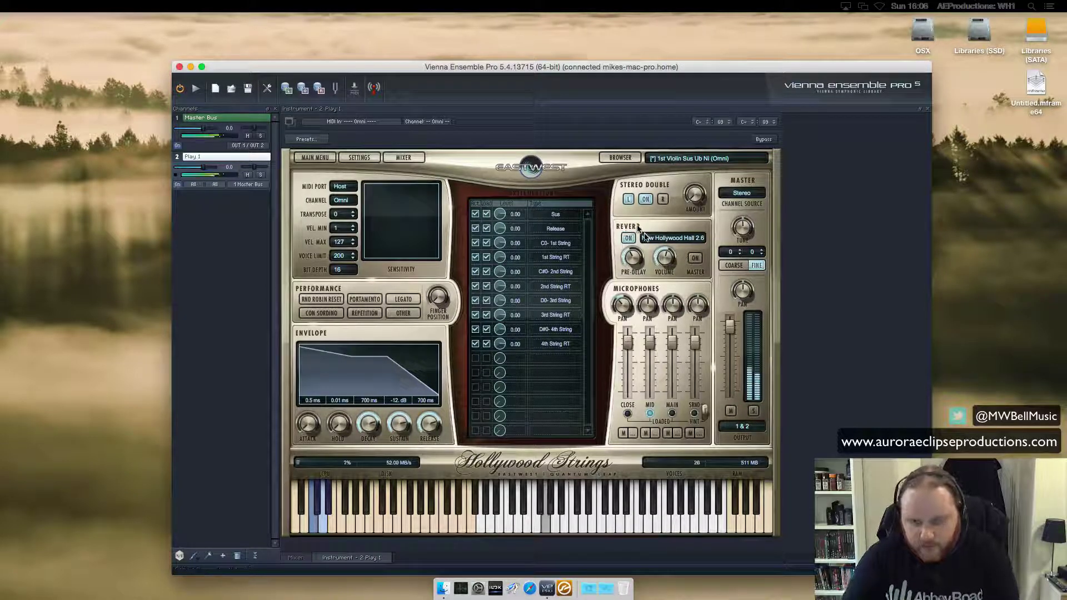
click(694, 259)
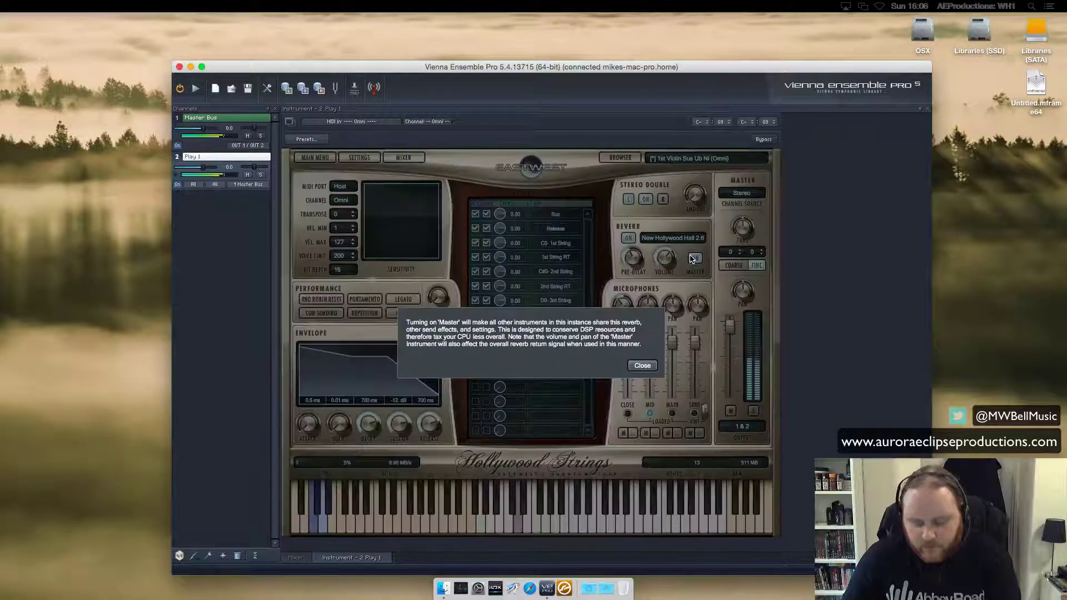
click(639, 365)
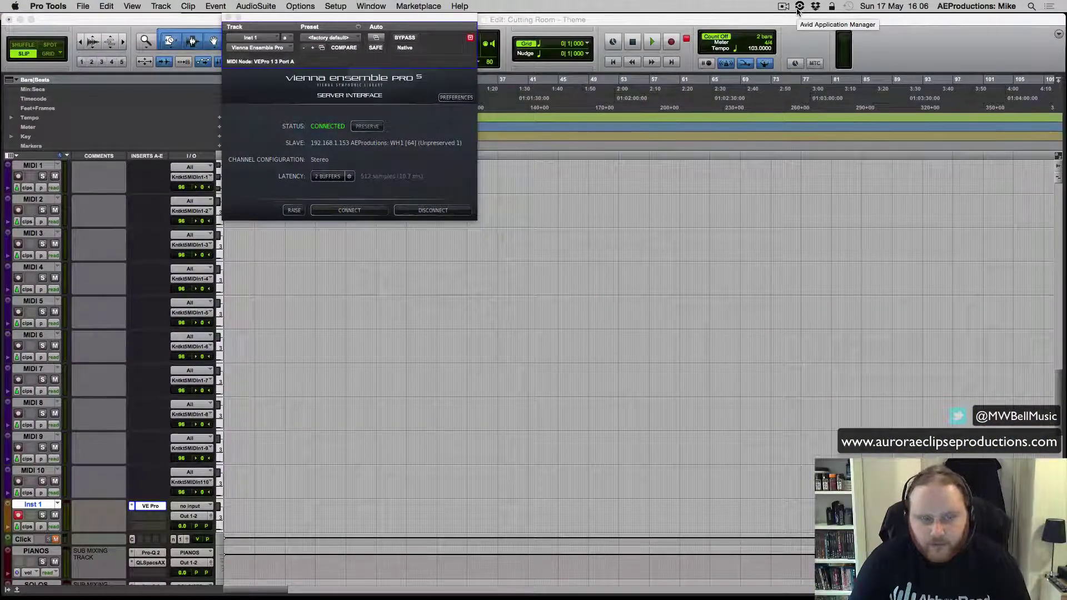
- Toggle Inst 1's record-enable with Shift+R until the track is armed red
key(shift+r)
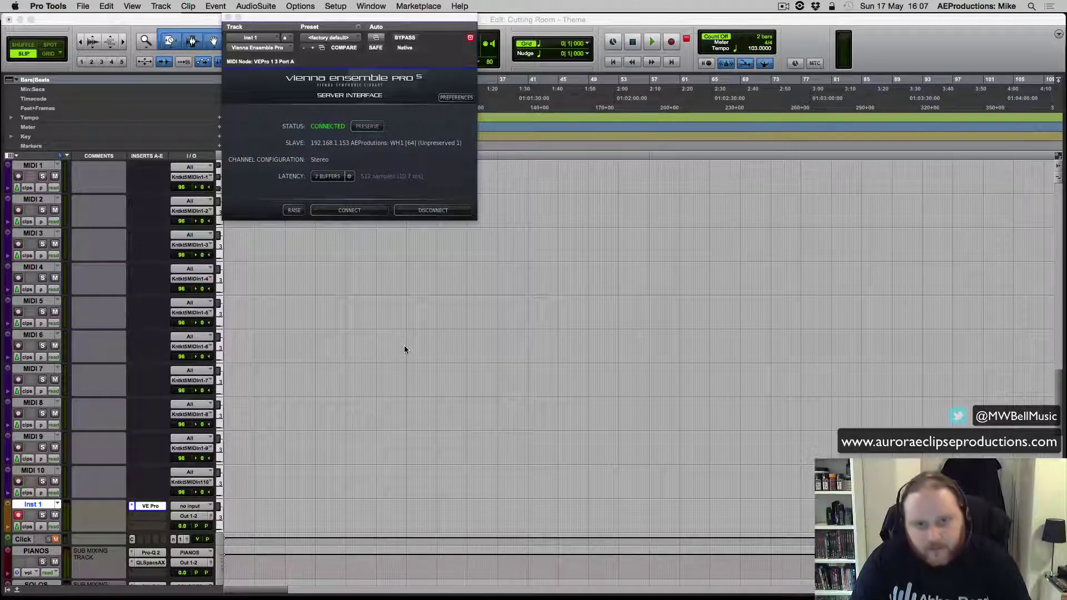
key(shift+r)
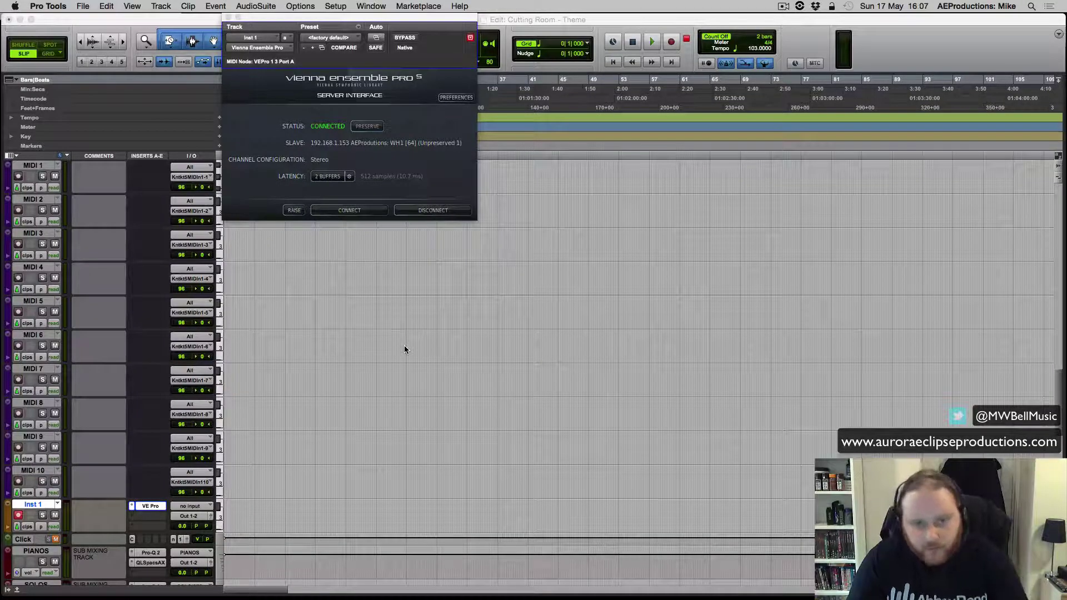
key(shift+r)
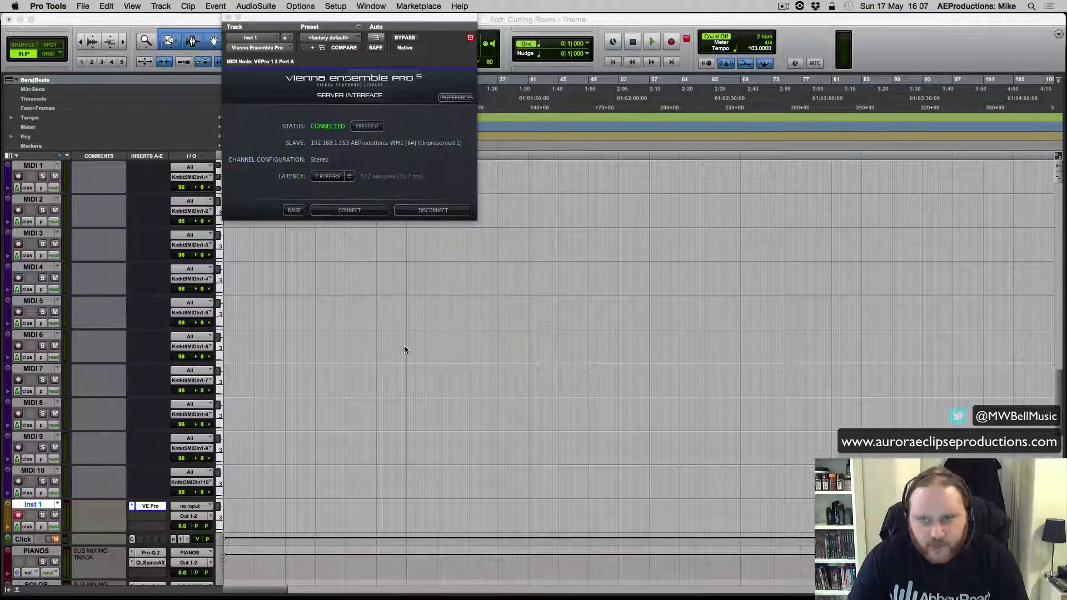
key(shift+r)
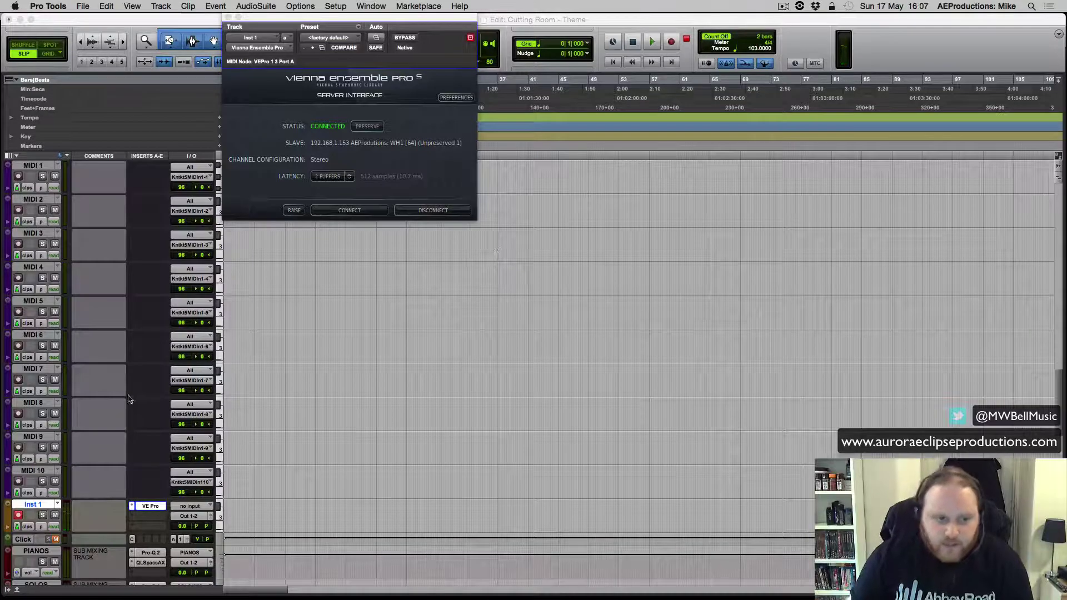
- Scroll through the Edit window's tracks, including the existing Pno VE Pro track
scroll(101, 338, up, 10)
scroll(101, 338, up, 10)
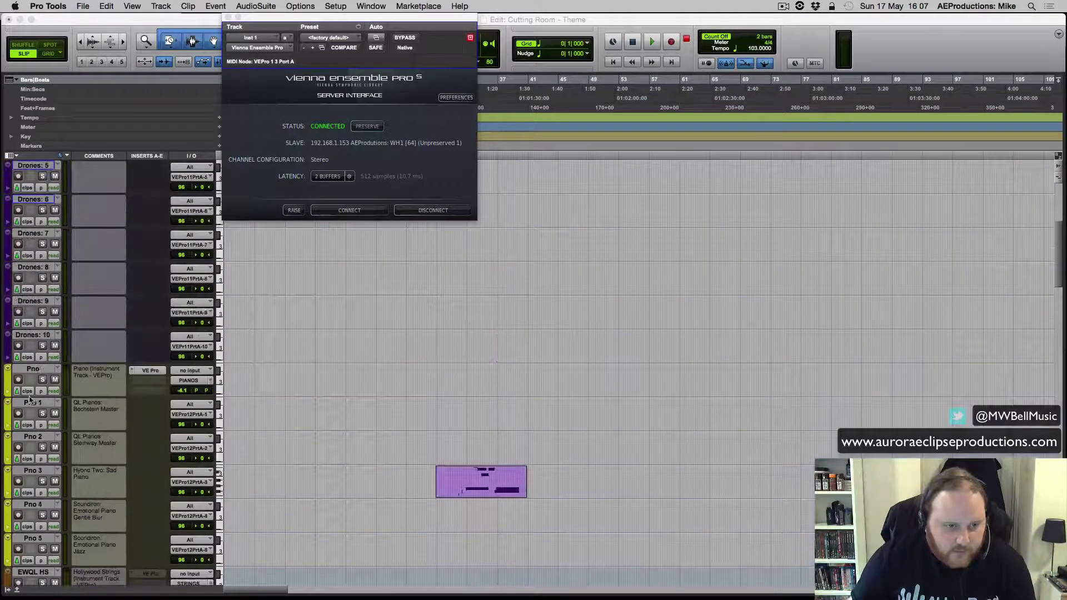
click(17, 381)
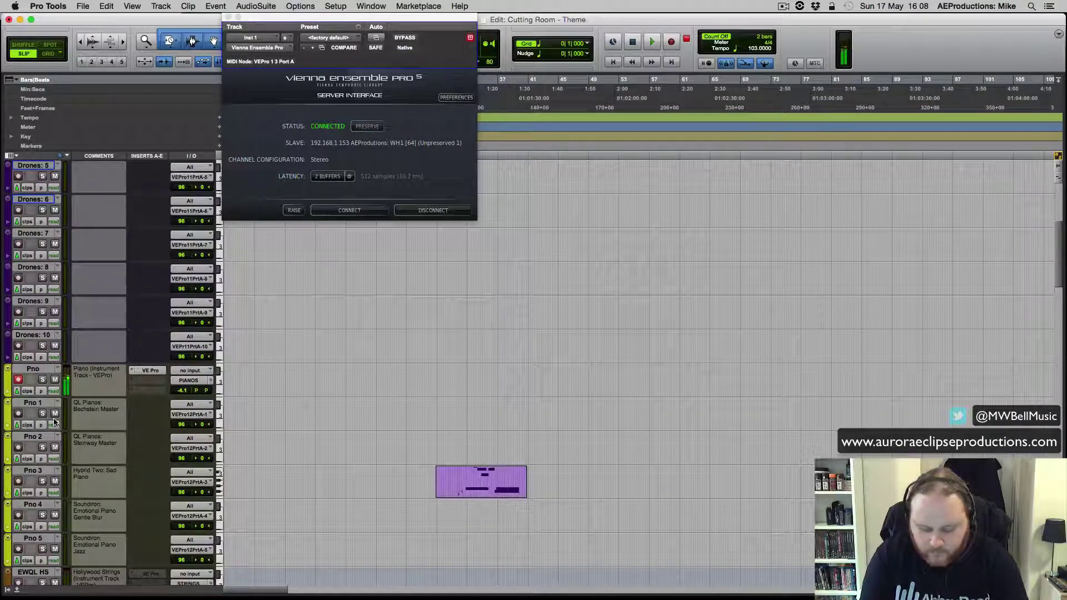
scroll(91, 406, down, 5)
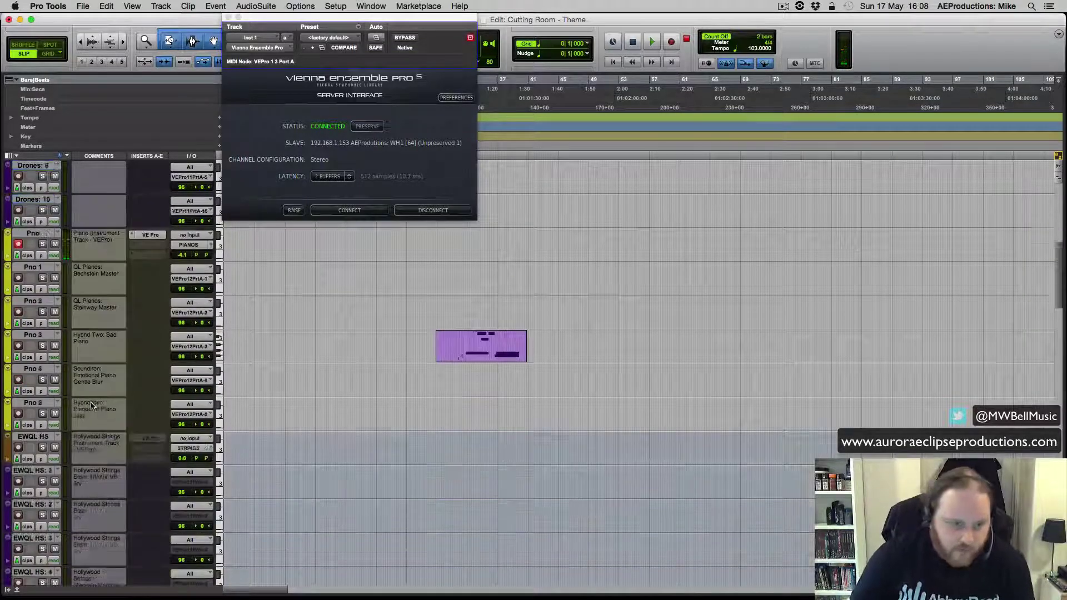
scroll(92, 406, up, 10)
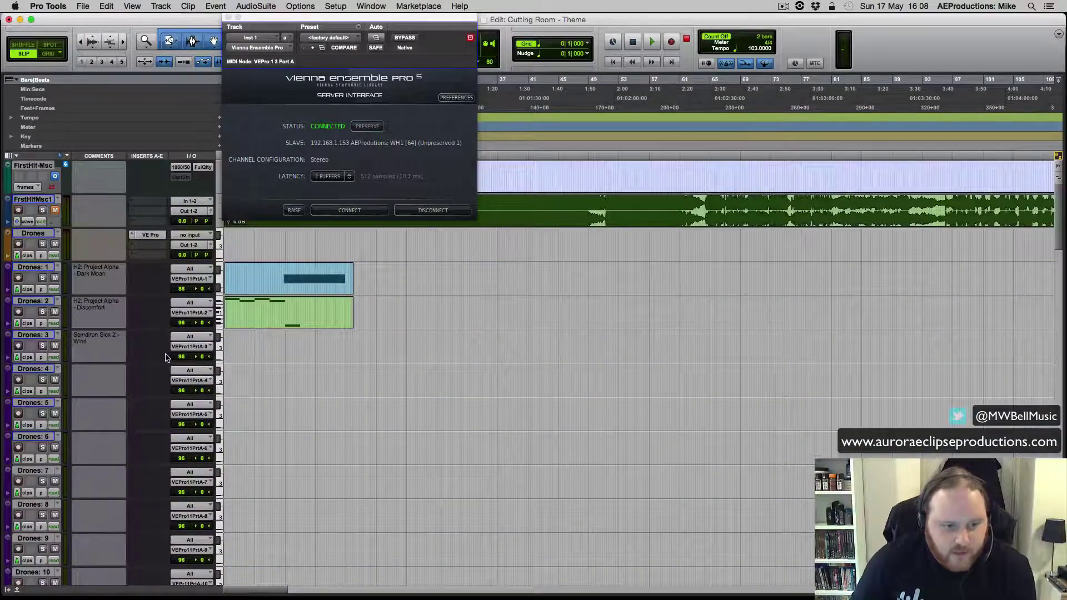
scroll(165, 357, down, 15)
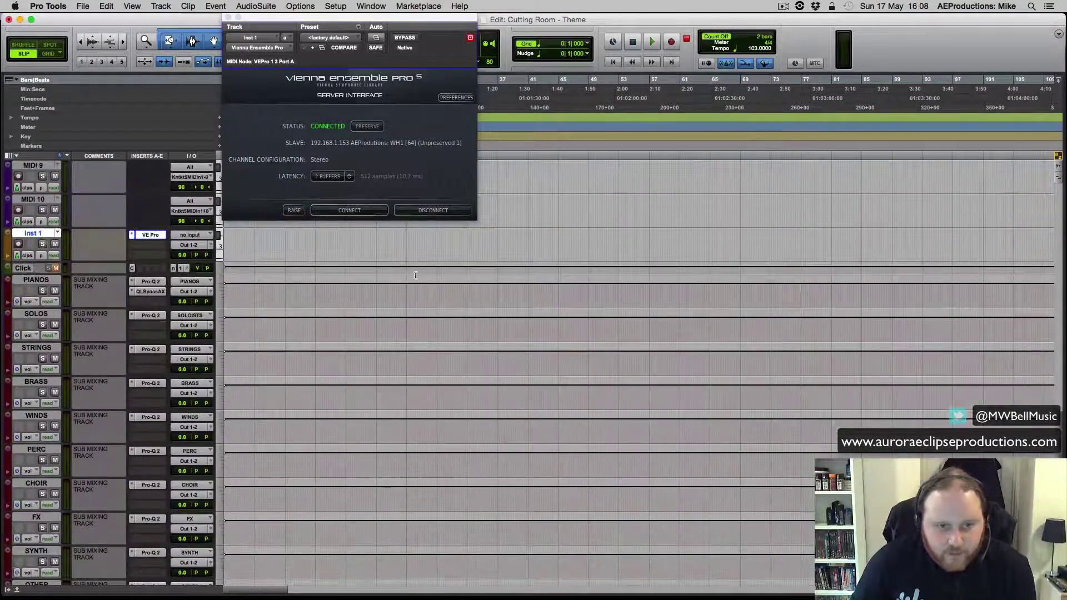
scroll(445, 294, up, 10)
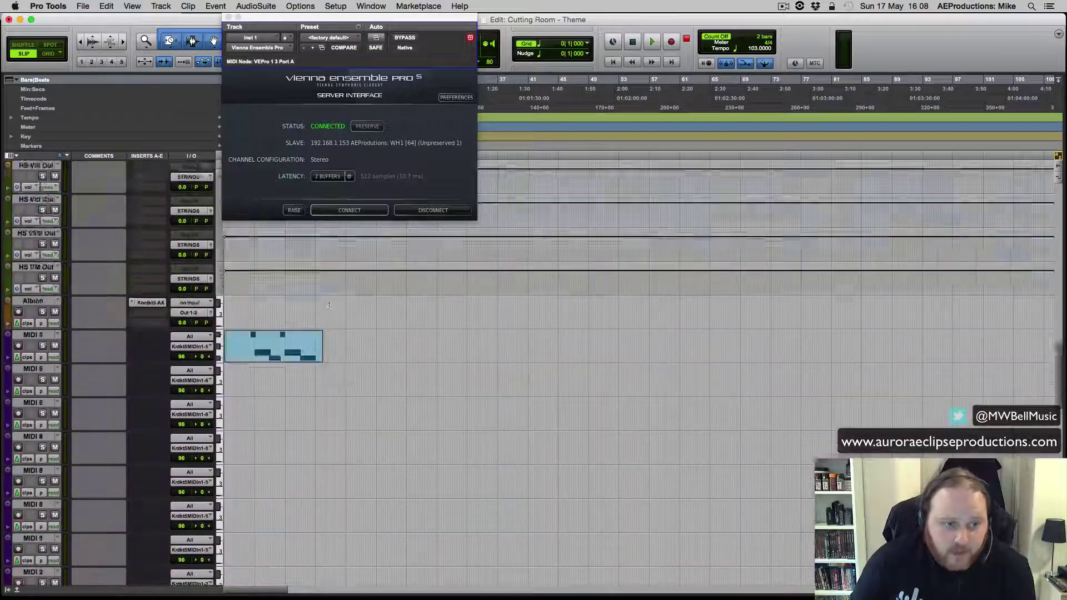
scroll(289, 322, up, 15)
scroll(297, 322, right, 2)
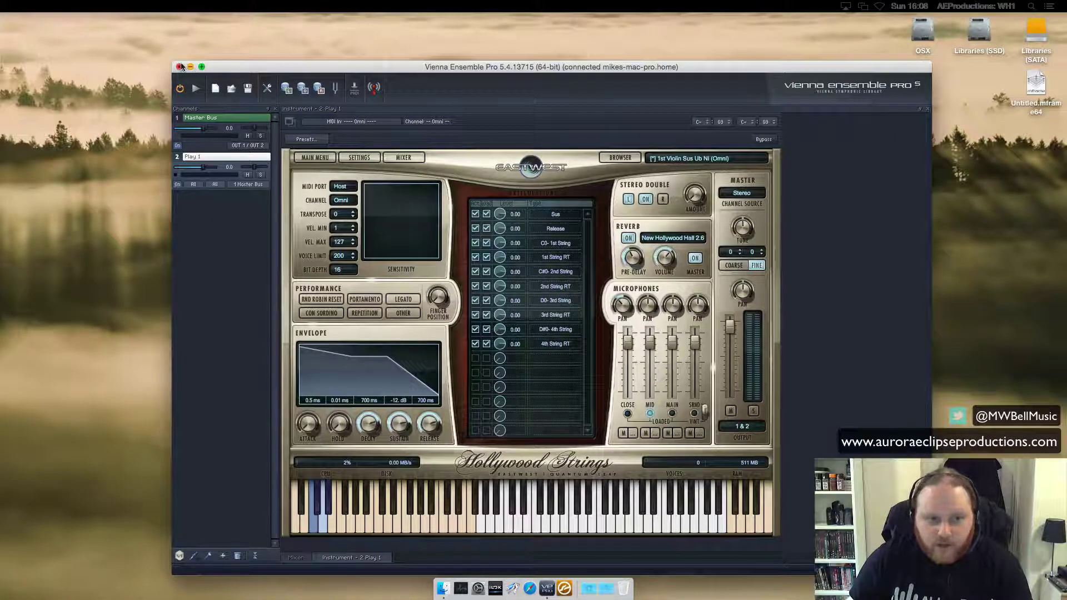
- Close the VE Pro Play 1 instance window
click(180, 67)
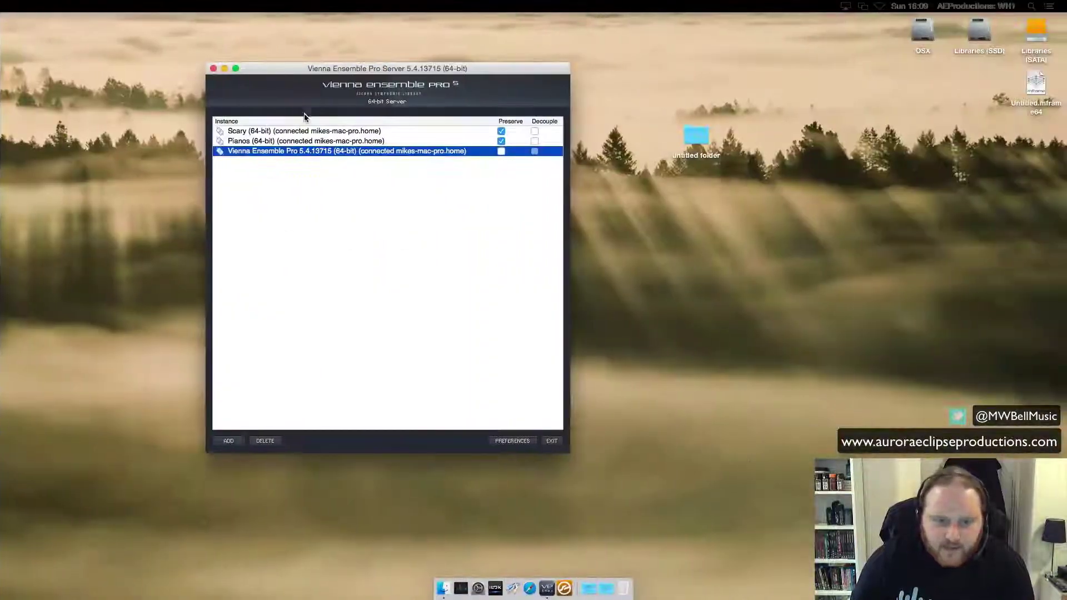
- Open the Pianos instance and show its mixer with the Bechstein, Steinway and other piano channels
double_click(306, 141)
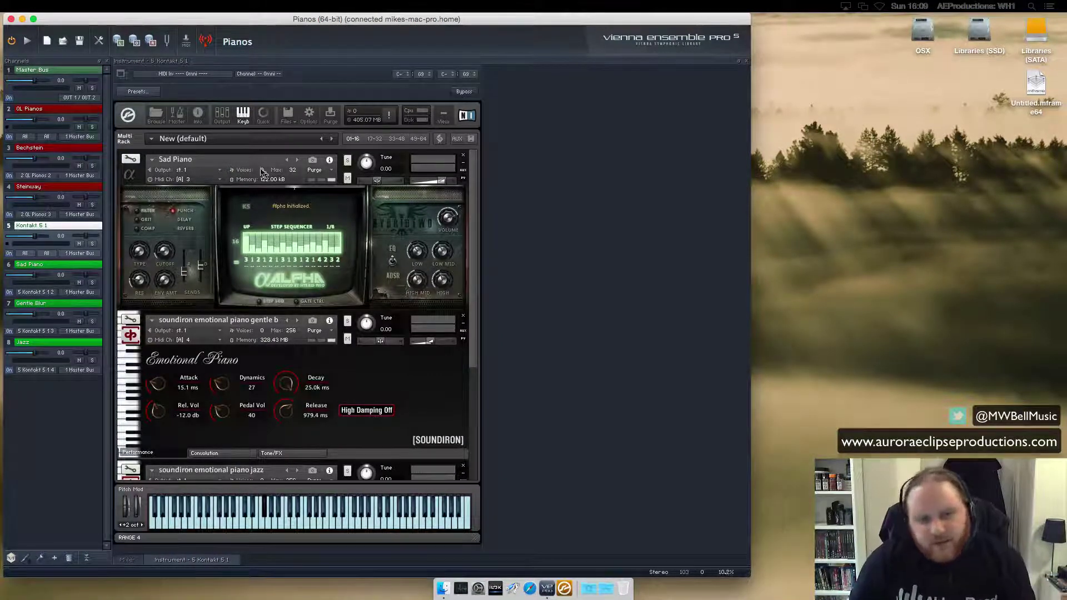
click(130, 561)
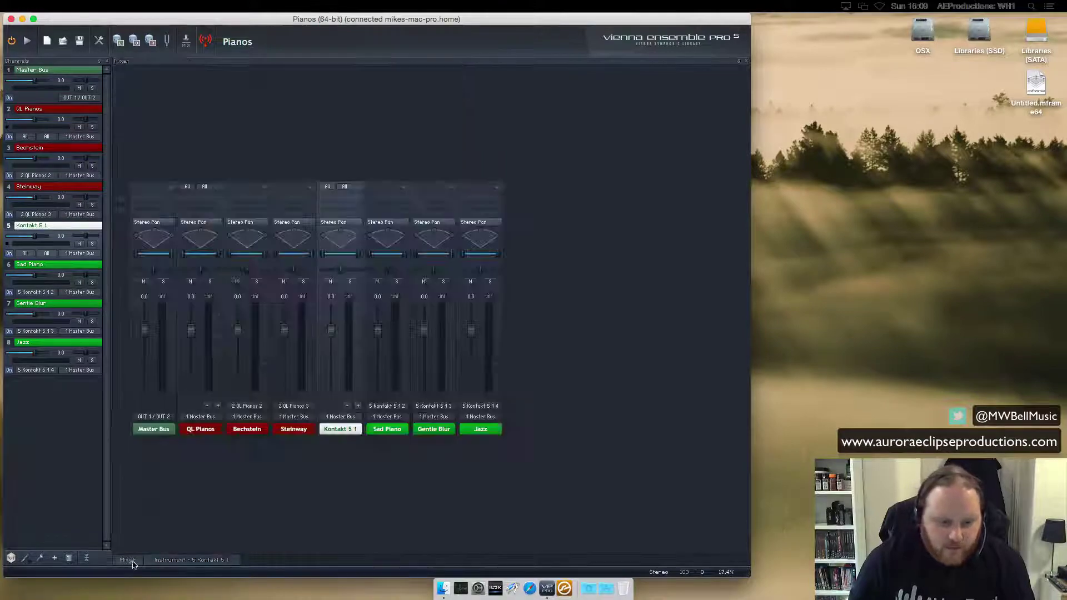